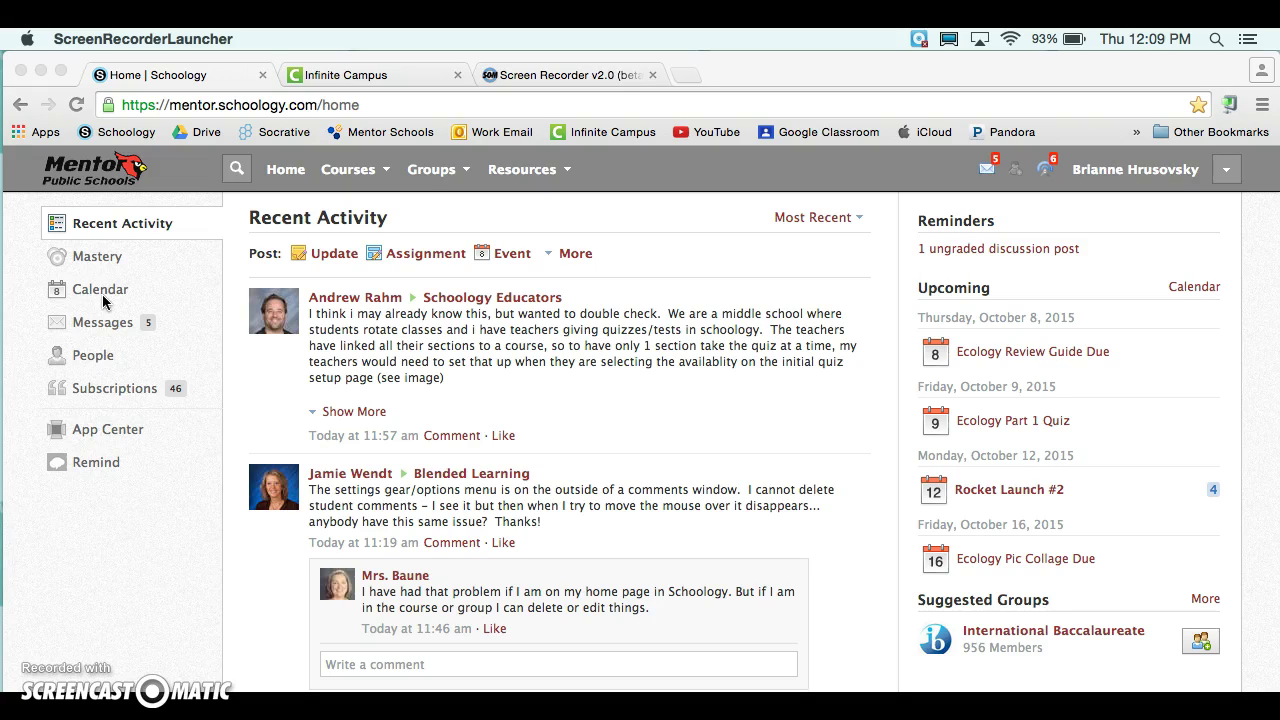
- Open the calendar for the month of October 2015
{"action": "left_click", "coordinate": [103, 300]}
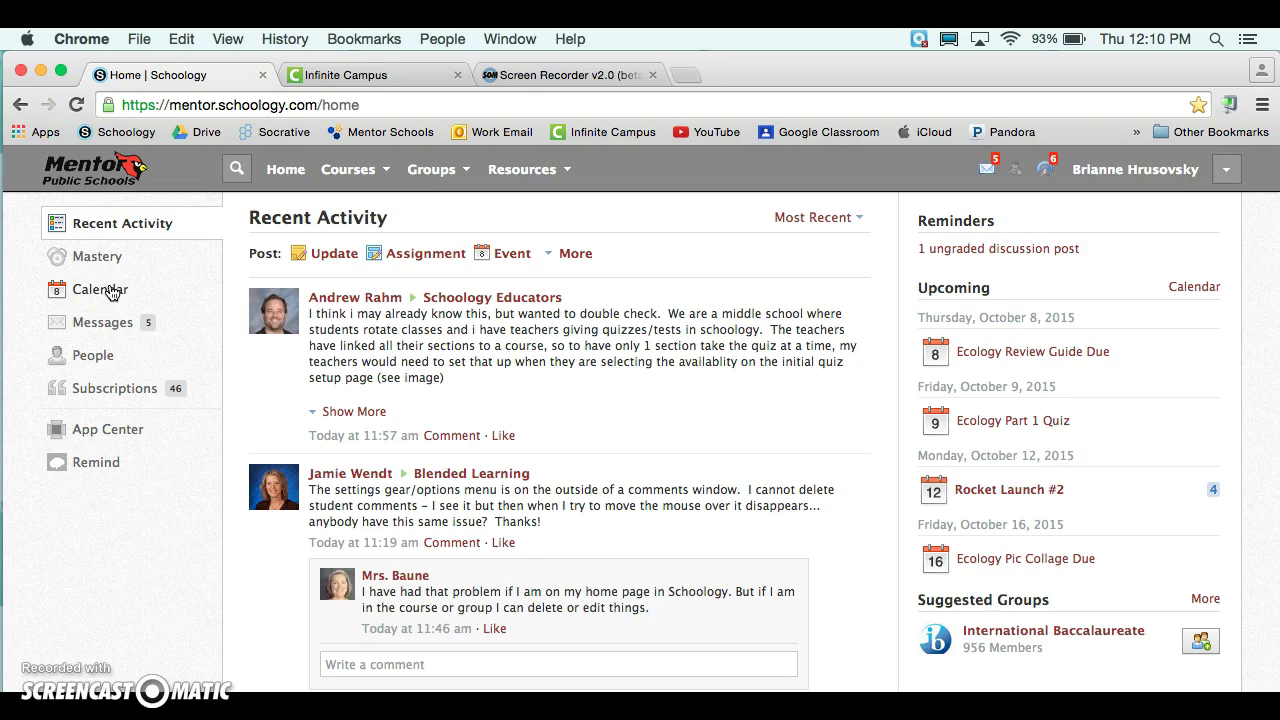
{"action": "left_click", "coordinate": [111, 291]}
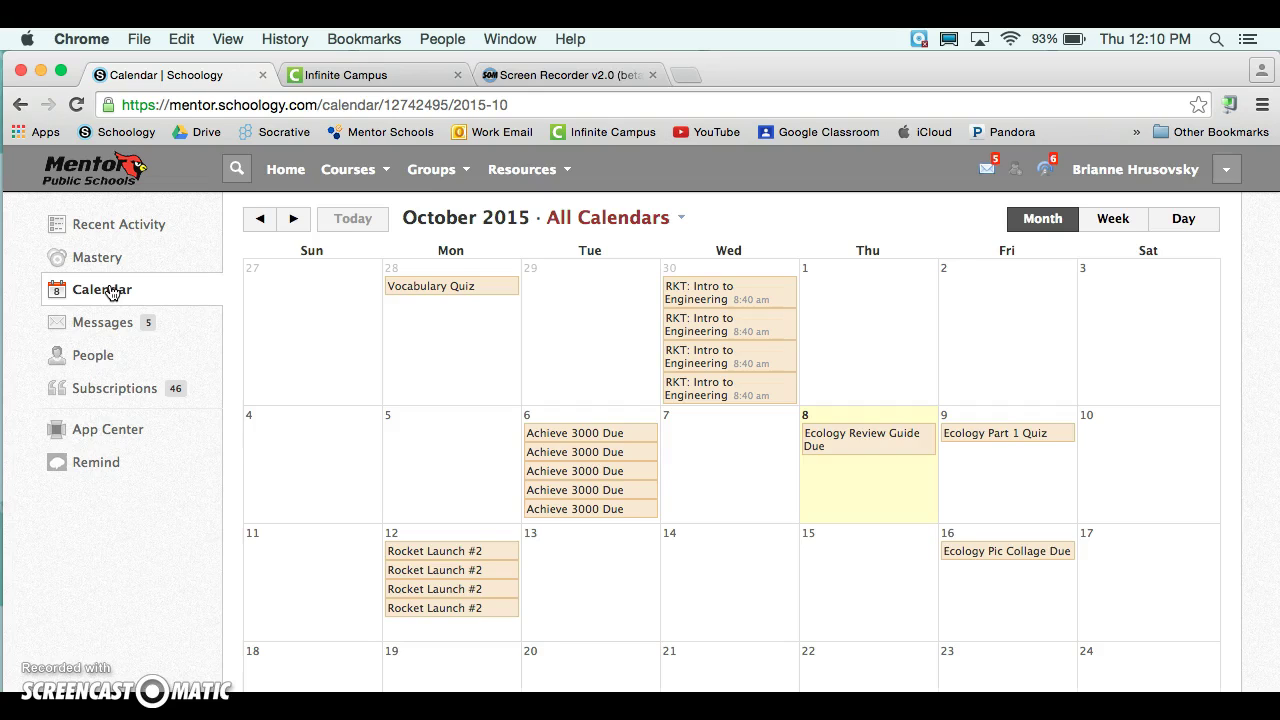
{"action": "left_click", "coordinate": [570, 314]}
{"action": "left_click", "coordinate": [706, 315]}
{"action": "left_click", "coordinate": [746, 292]}
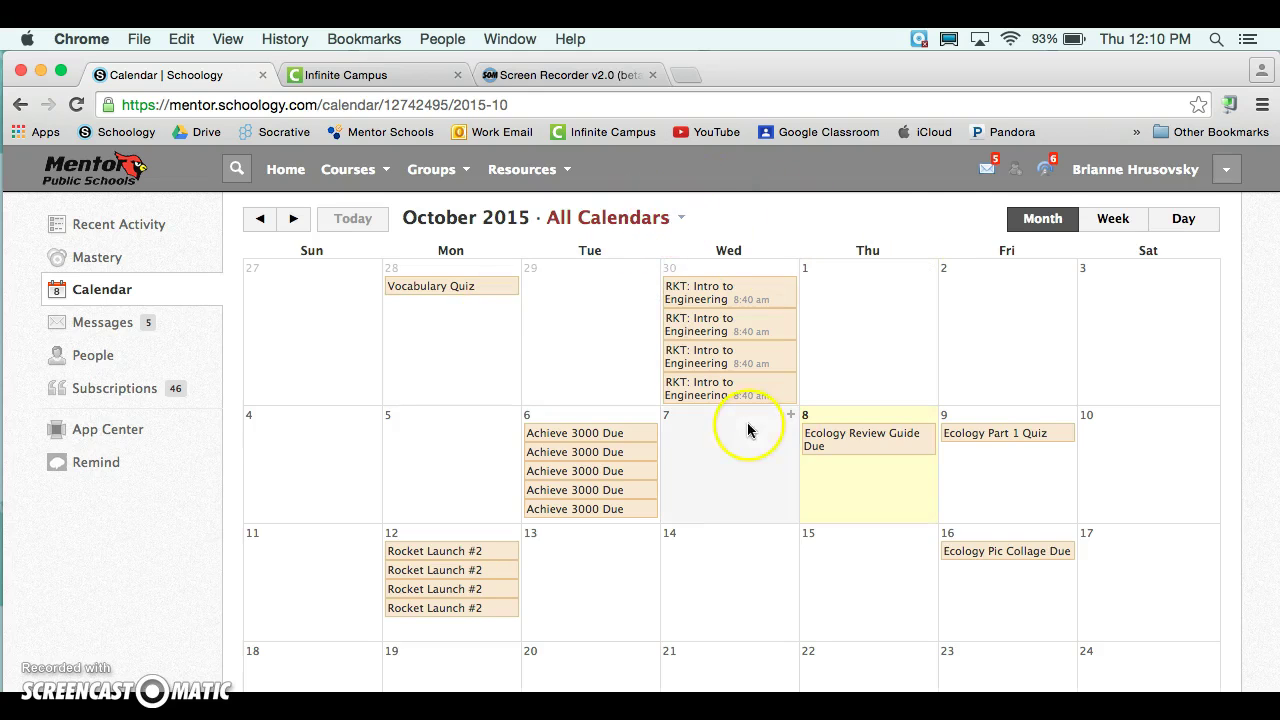
- Filter the calendar to show only the SCIENCE 7: Section 8 and SCIENCE 8: Section 6 courses
{"action": "mouse_move", "coordinate": [422, 560]}
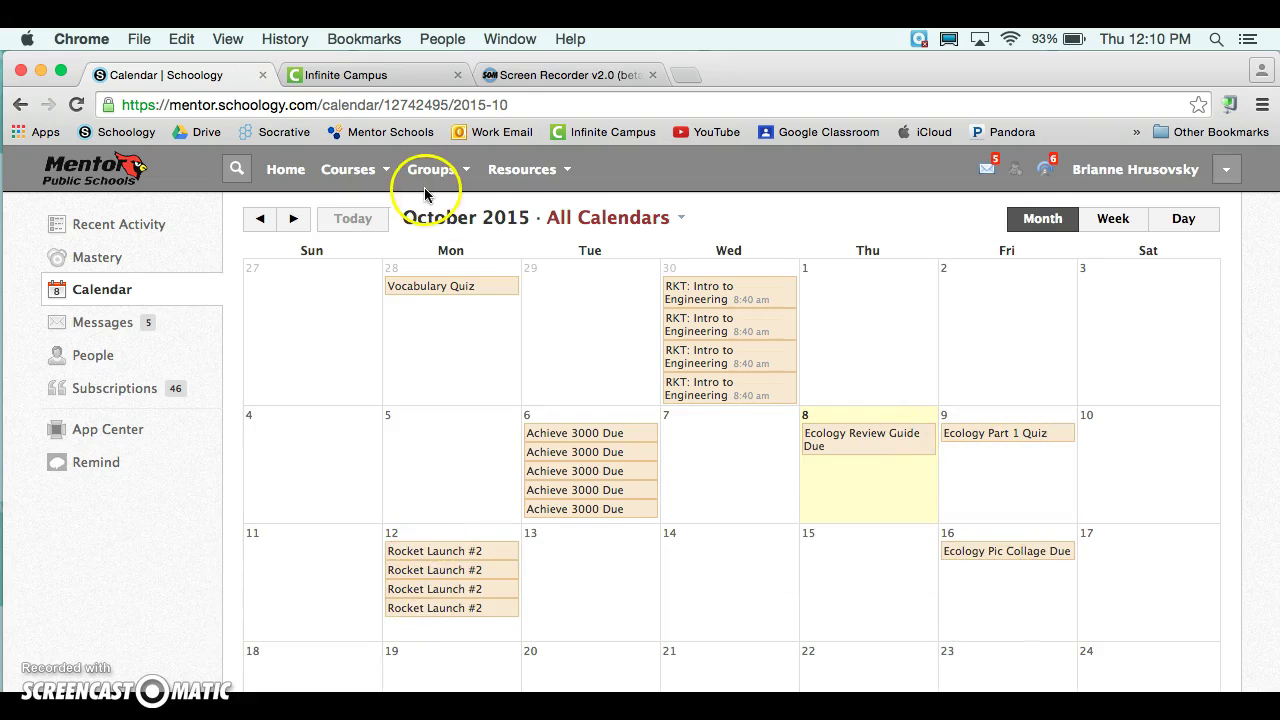
{"action": "left_click", "coordinate": [665, 222]}
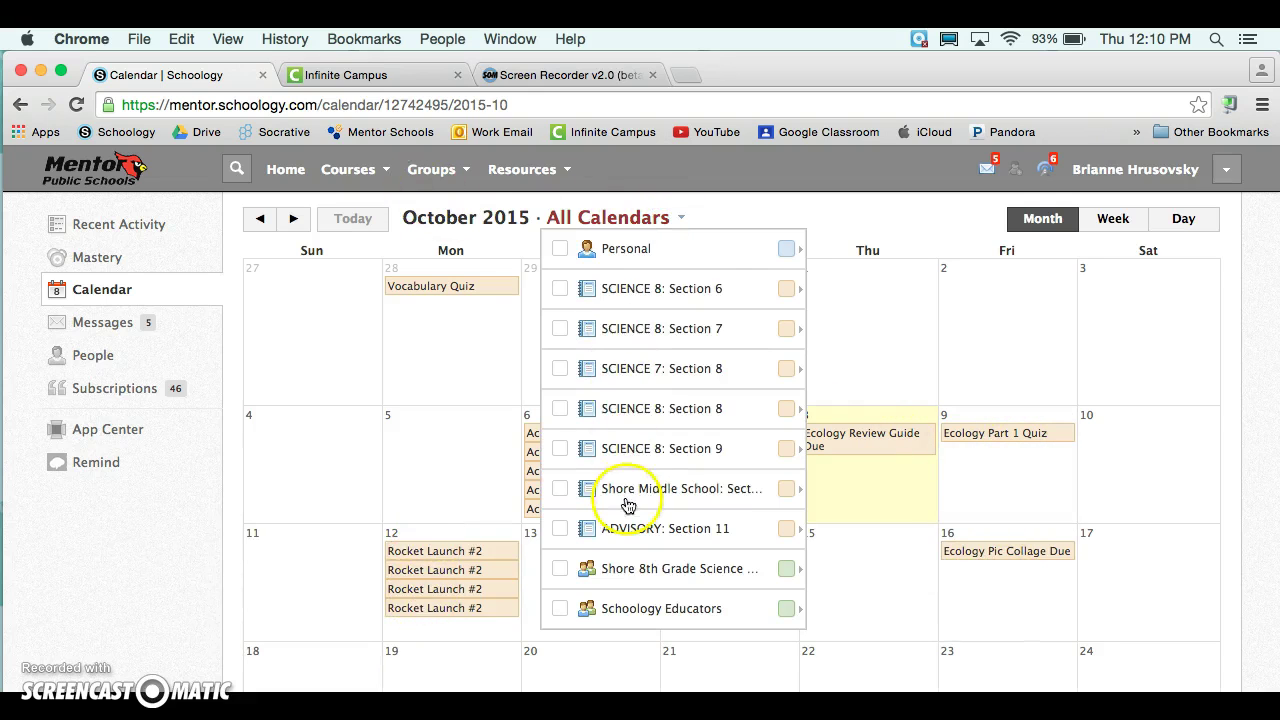
{"action": "left_click", "coordinate": [560, 368]}
{"action": "left_click", "coordinate": [840, 228]}
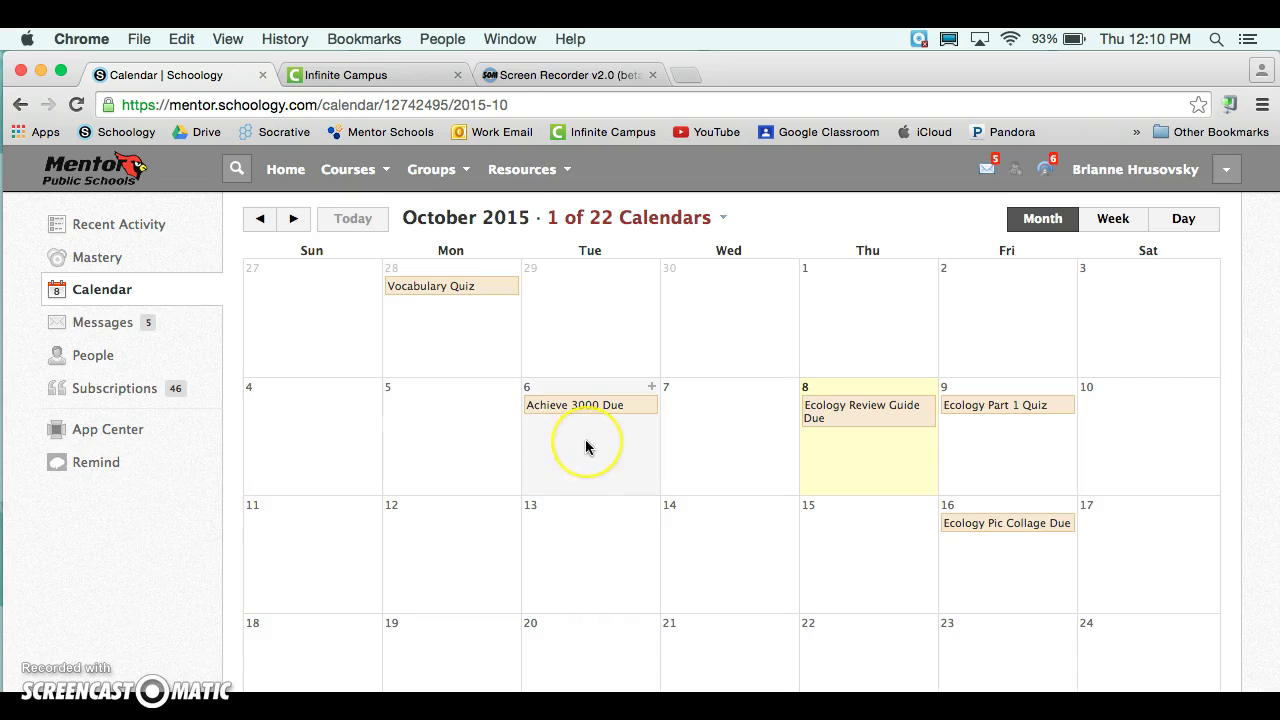
{"action": "left_click", "coordinate": [665, 217]}
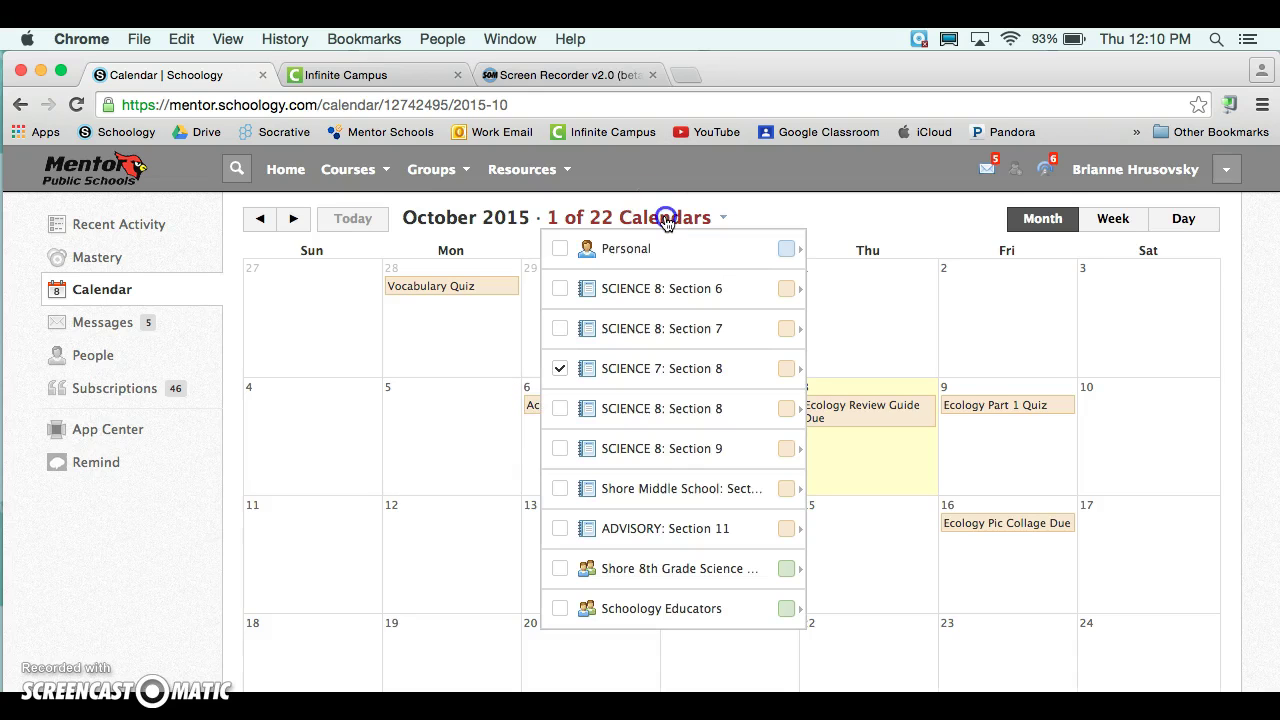
{"action": "left_click", "coordinate": [560, 288]}
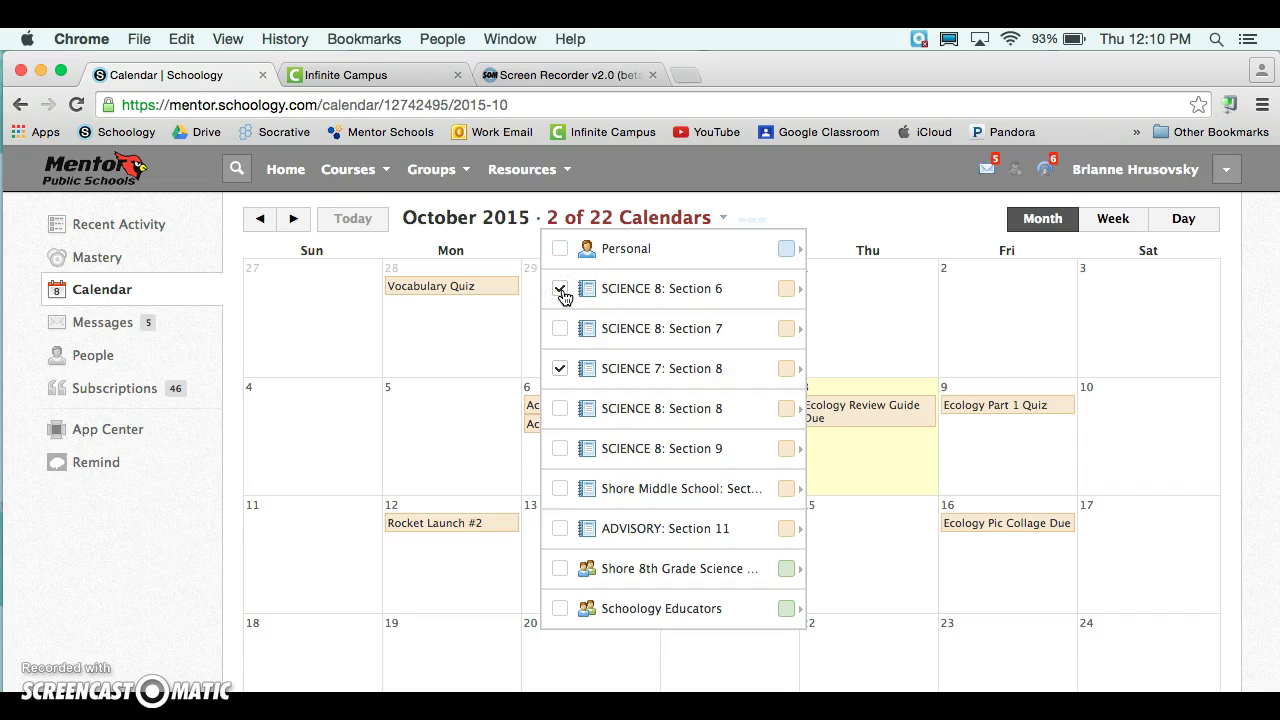
{"action": "left_click", "coordinate": [862, 197]}
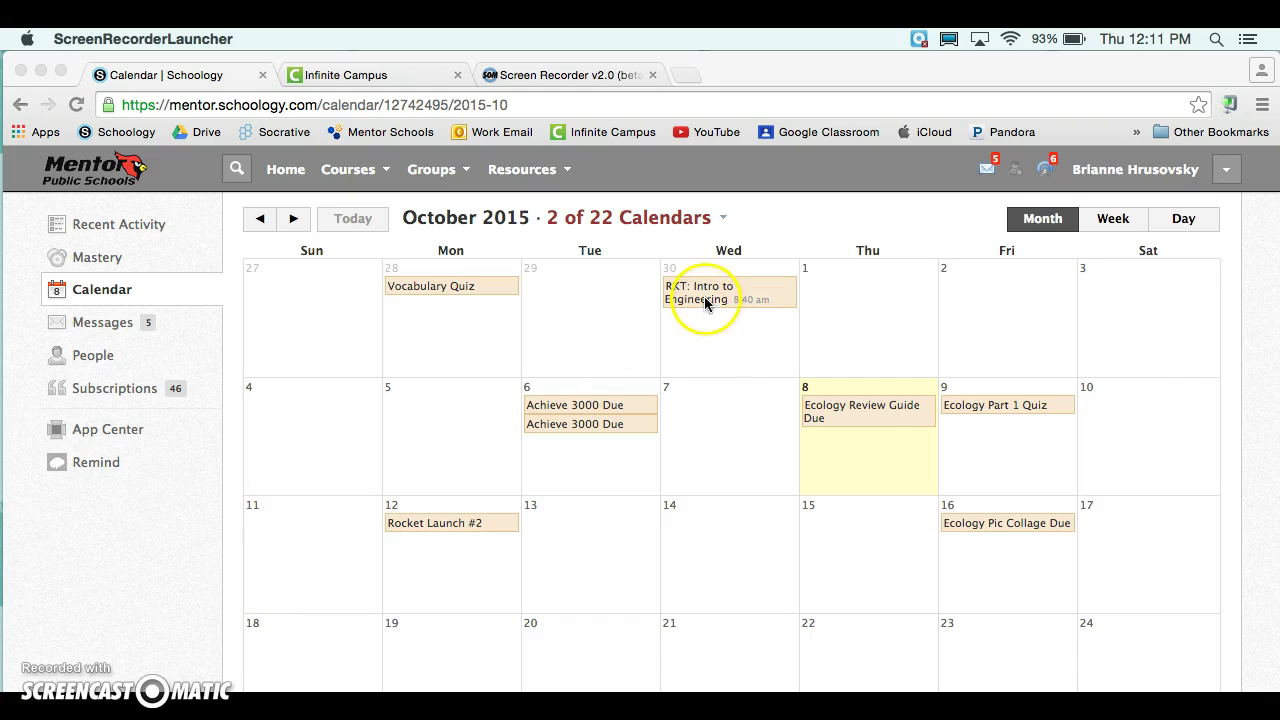
- View the details of the RKT: Intro to Engineering item on September 30 and close them
{"action": "left_click", "coordinate": [744, 305]}
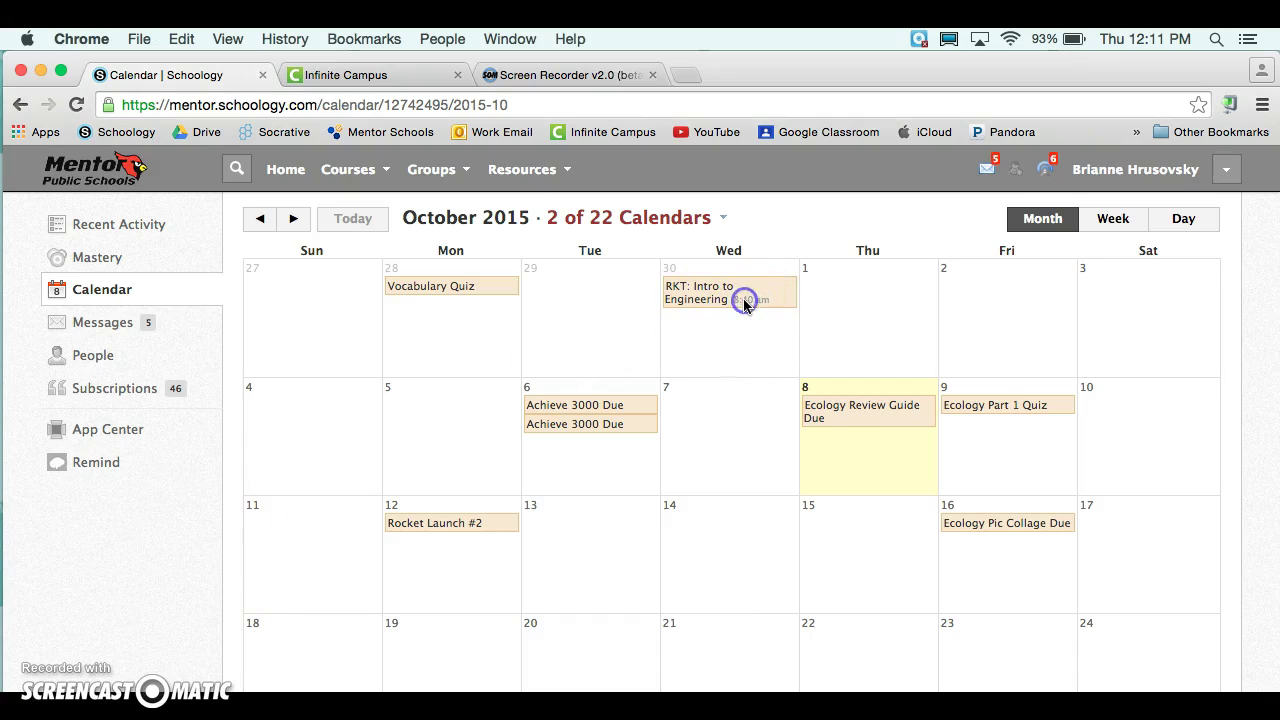
{"action": "mouse_move", "coordinate": [709, 303]}
{"action": "left_click", "coordinate": [665, 297]}
{"action": "left_click", "coordinate": [676, 296]}
{"action": "left_click", "coordinate": [687, 300]}
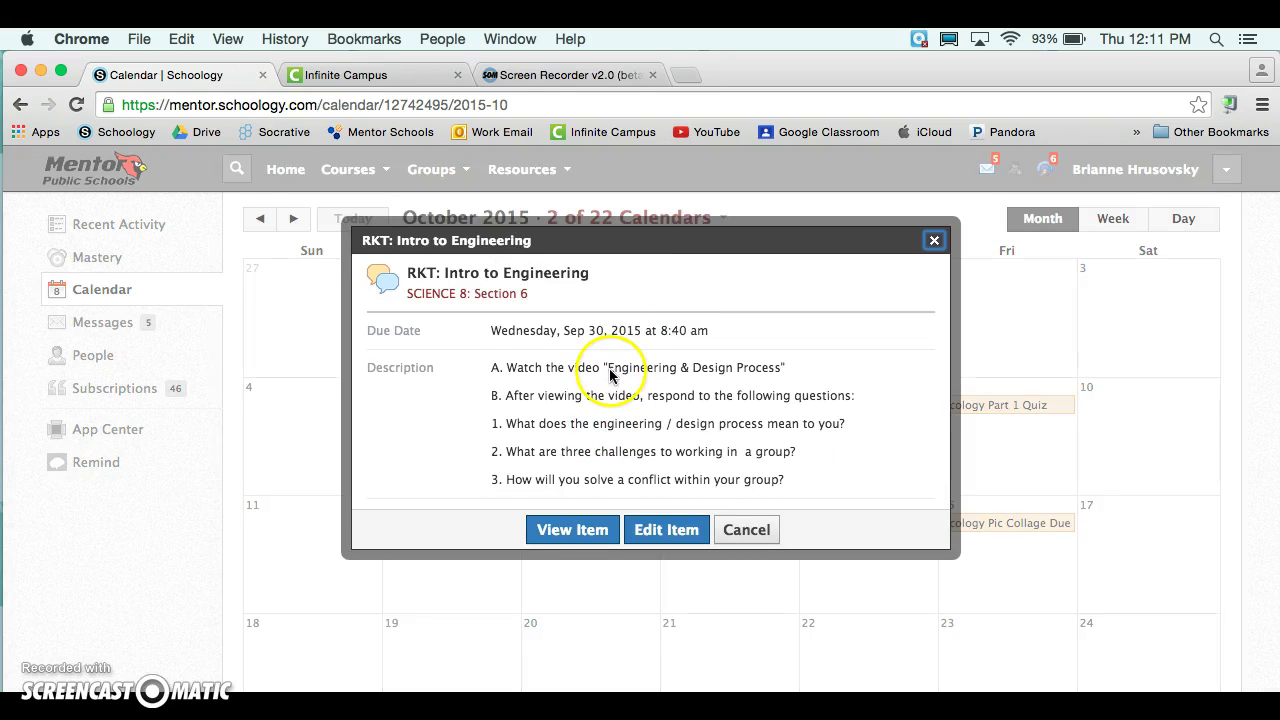
{"action": "scroll", "coordinate": [600, 340], "scroll_direction": "down", "scroll_amount": 1}
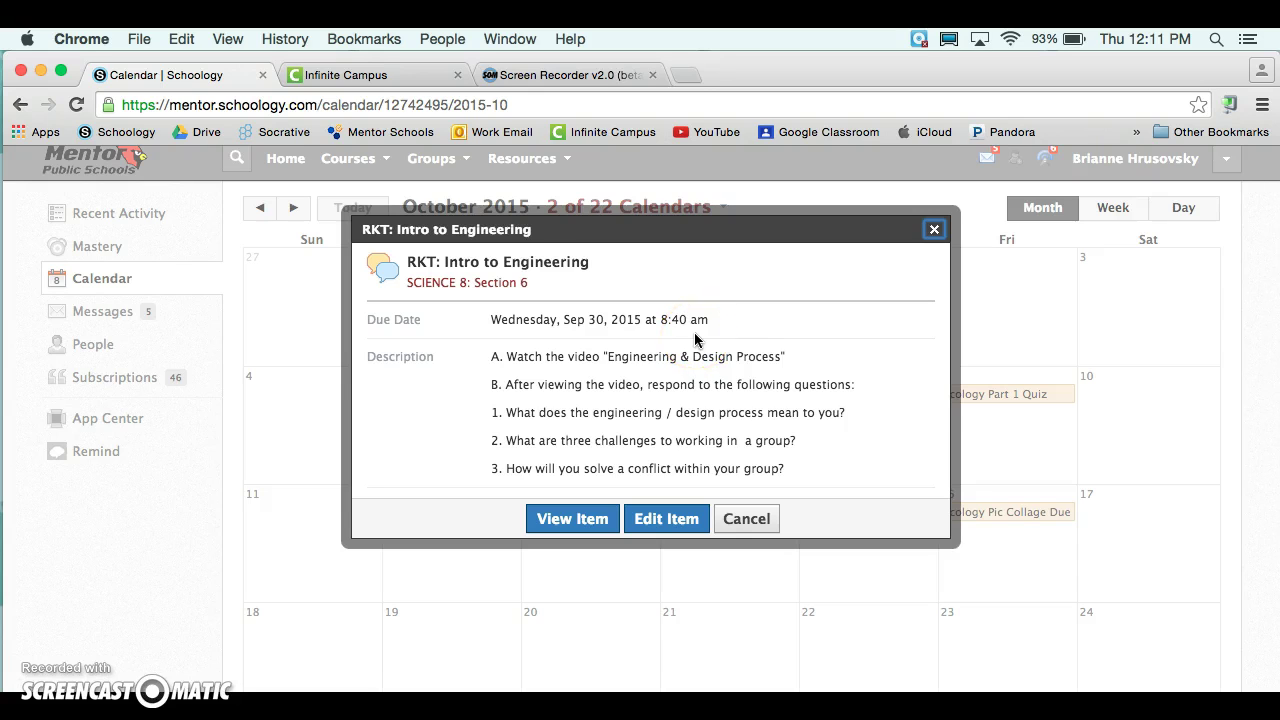
{"action": "left_click", "coordinate": [746, 518]}
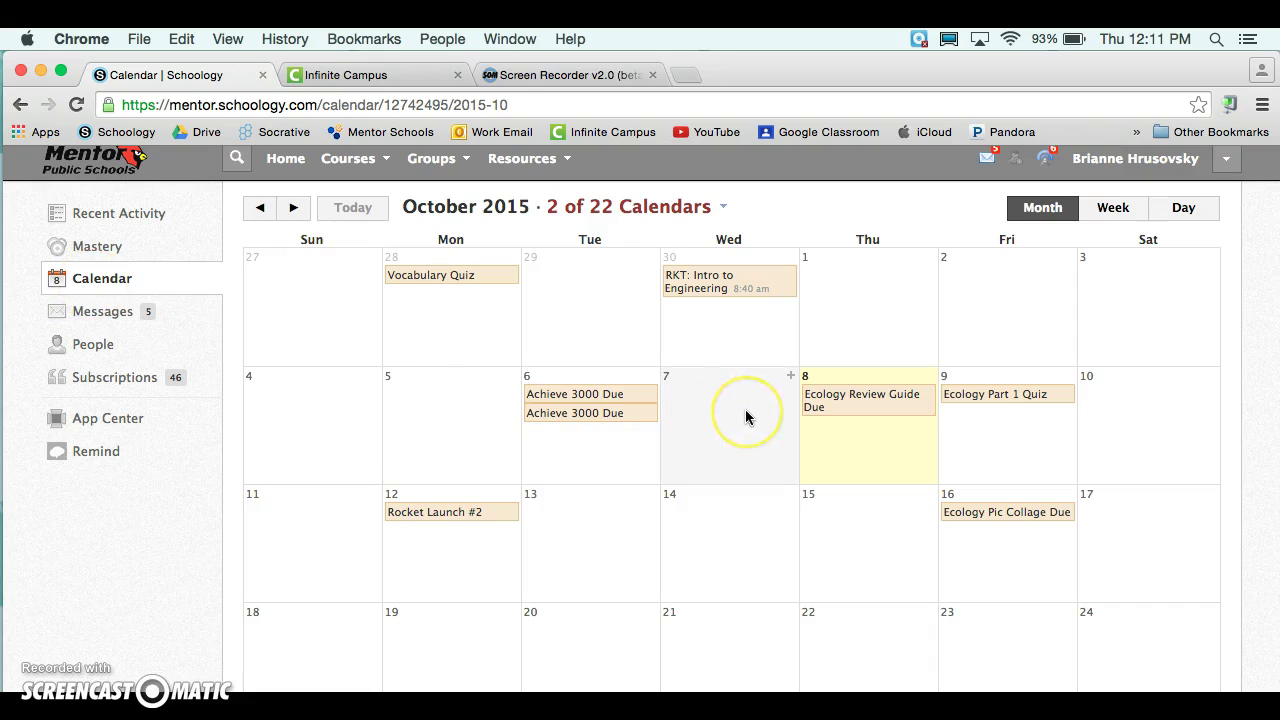
- Start an event on October 14 titled "Test" with the description "Use quizlet flashcards to study!"
{"action": "left_click", "coordinate": [746, 506]}
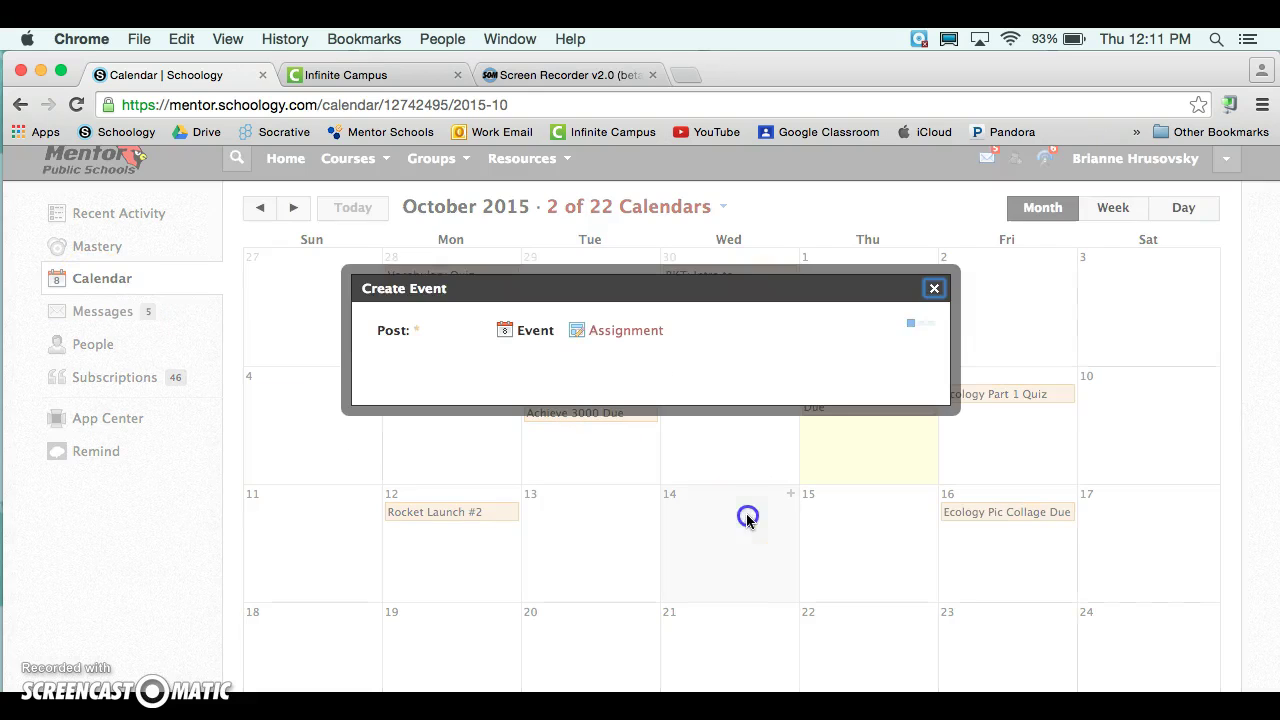
{"action": "left_click", "coordinate": [357, 207]}
{"action": "left_click", "coordinate": [441, 210]}
{"action": "left_click", "coordinate": [369, 205]}
{"action": "left_click", "coordinate": [520, 412]}
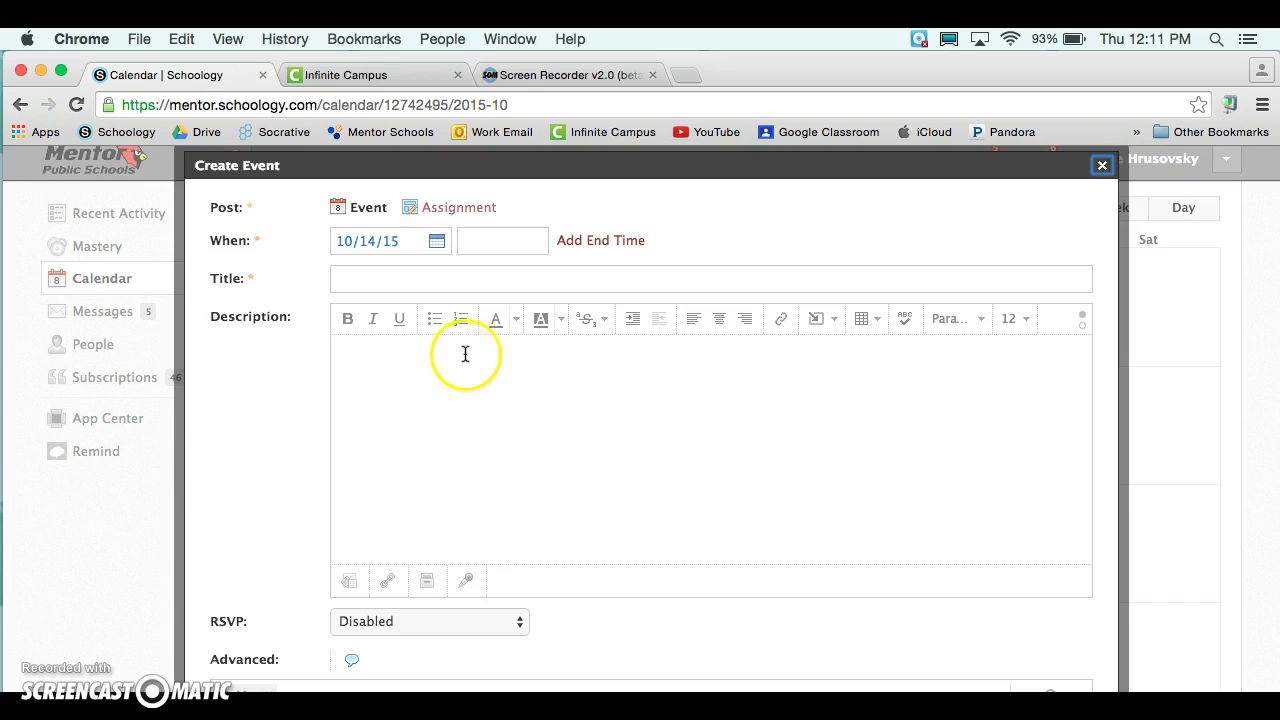
{"action": "left_click", "coordinate": [406, 277]}
{"action": "type", "text": "Test"}
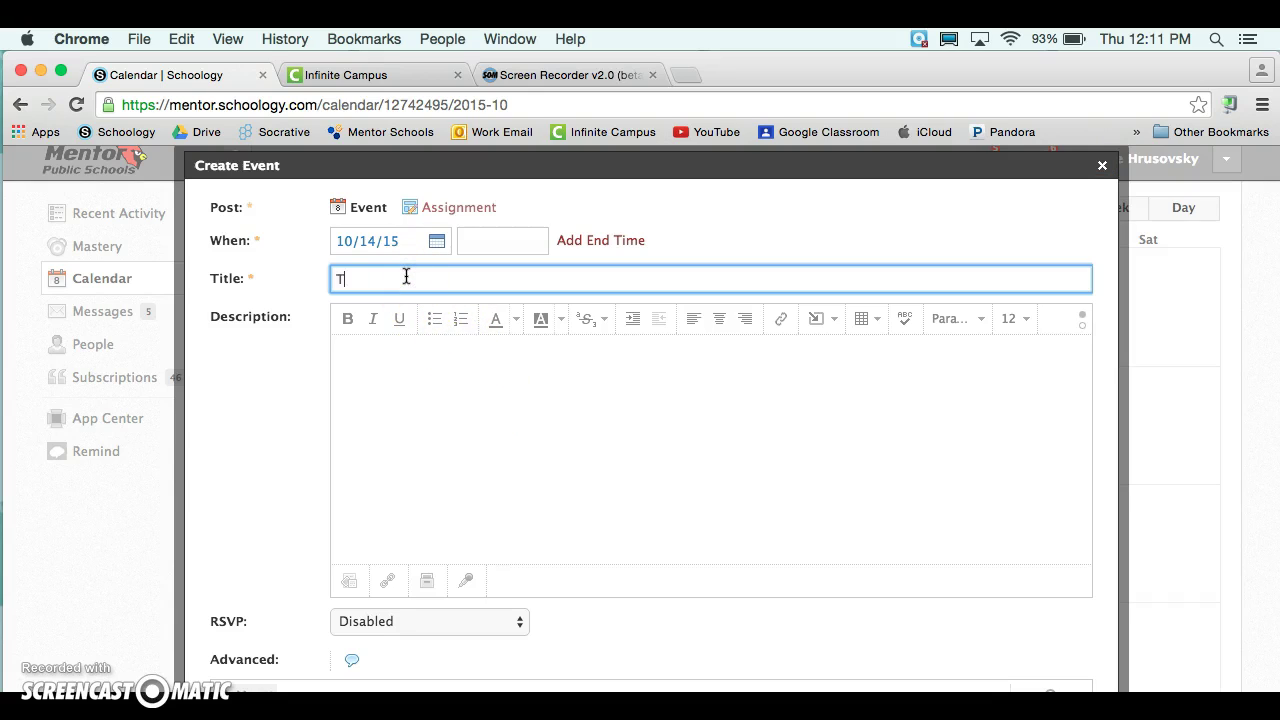
{"action": "left_click", "coordinate": [463, 391]}
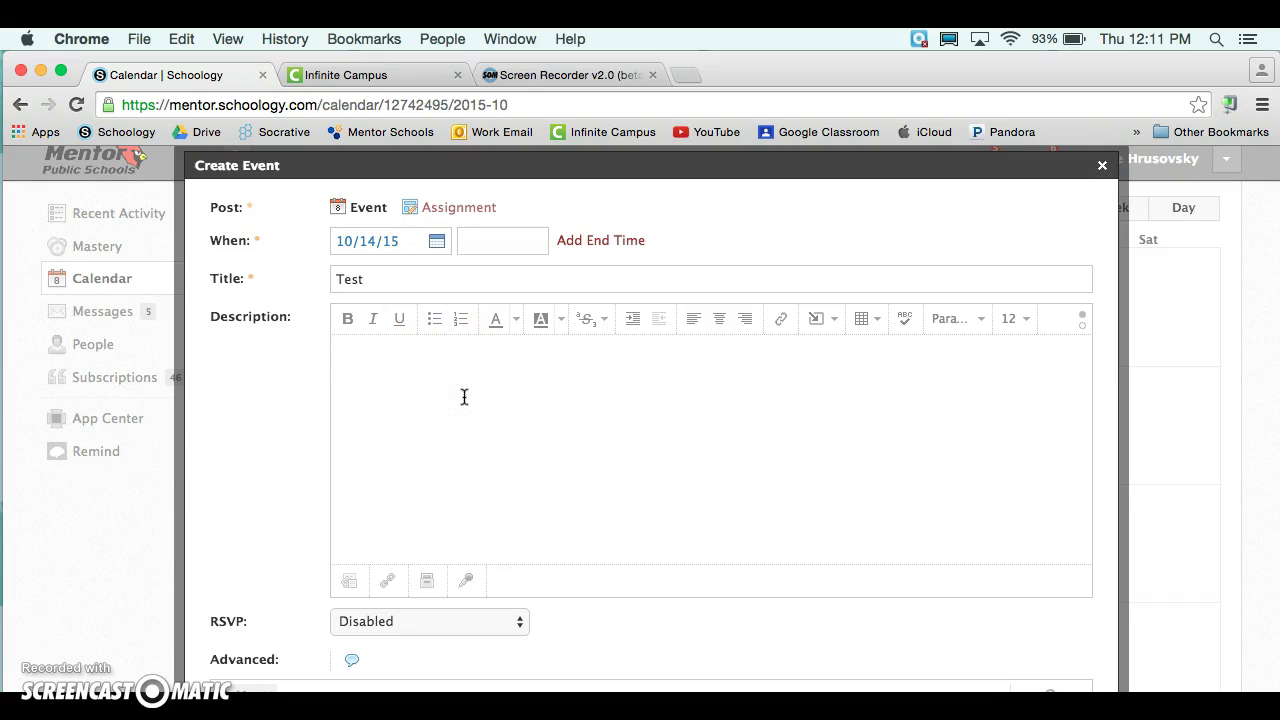
{"action": "type", "text": "Use quizlet flashcards to study!"}
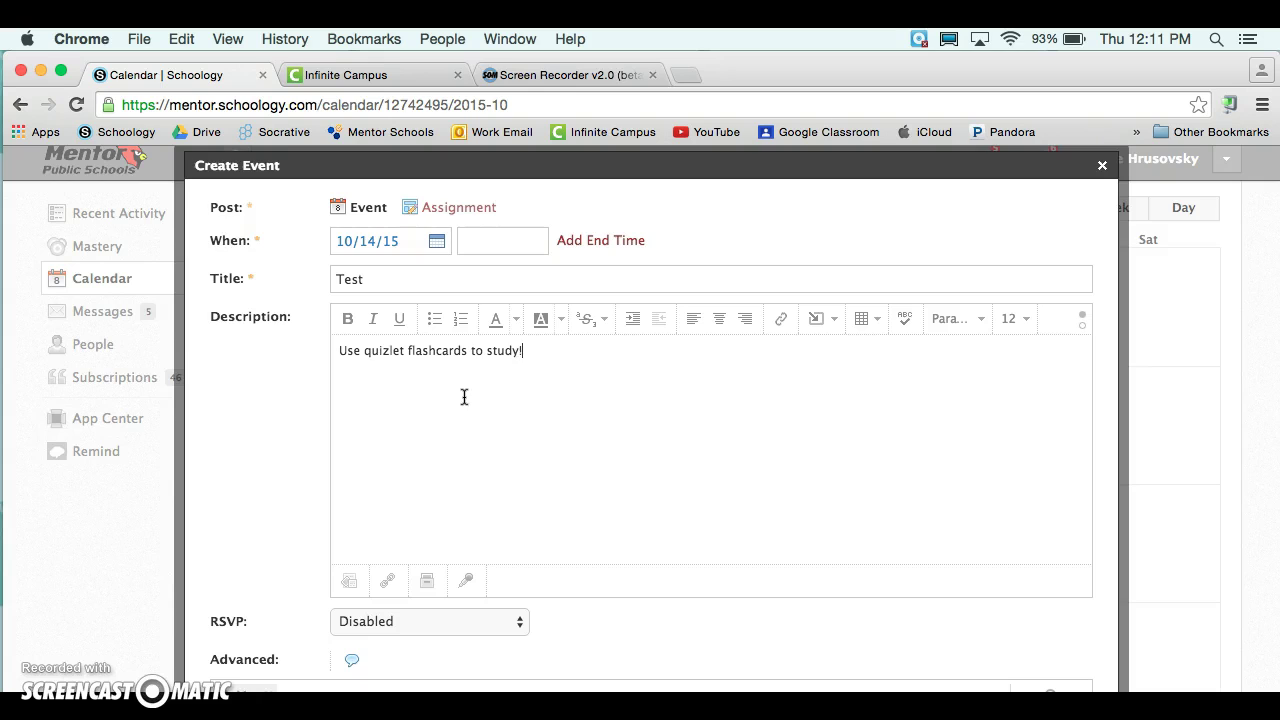
- Browse the courses matching "s" for posting the event, clear that search and remove Me from the posting areas
{"action": "scroll", "coordinate": [470, 420], "scroll_direction": "down", "scroll_amount": 4}
{"action": "left_click", "coordinate": [320, 540]}
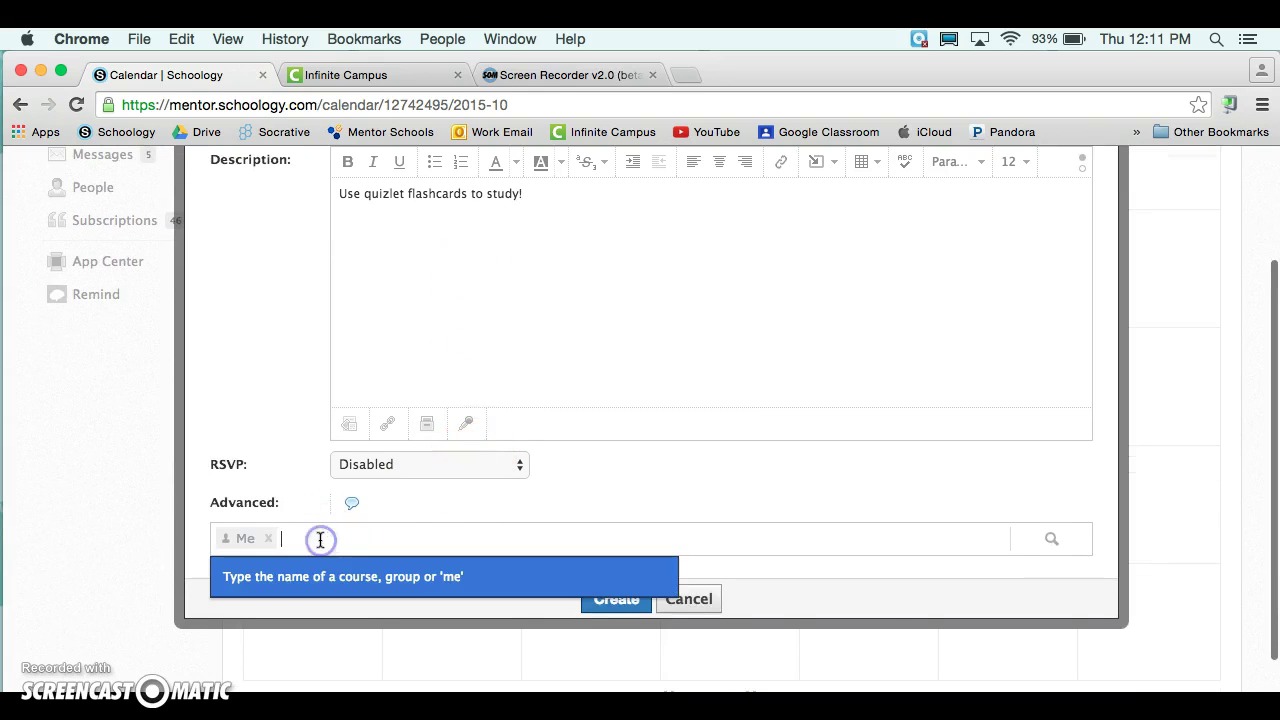
{"action": "type", "text": "s"}
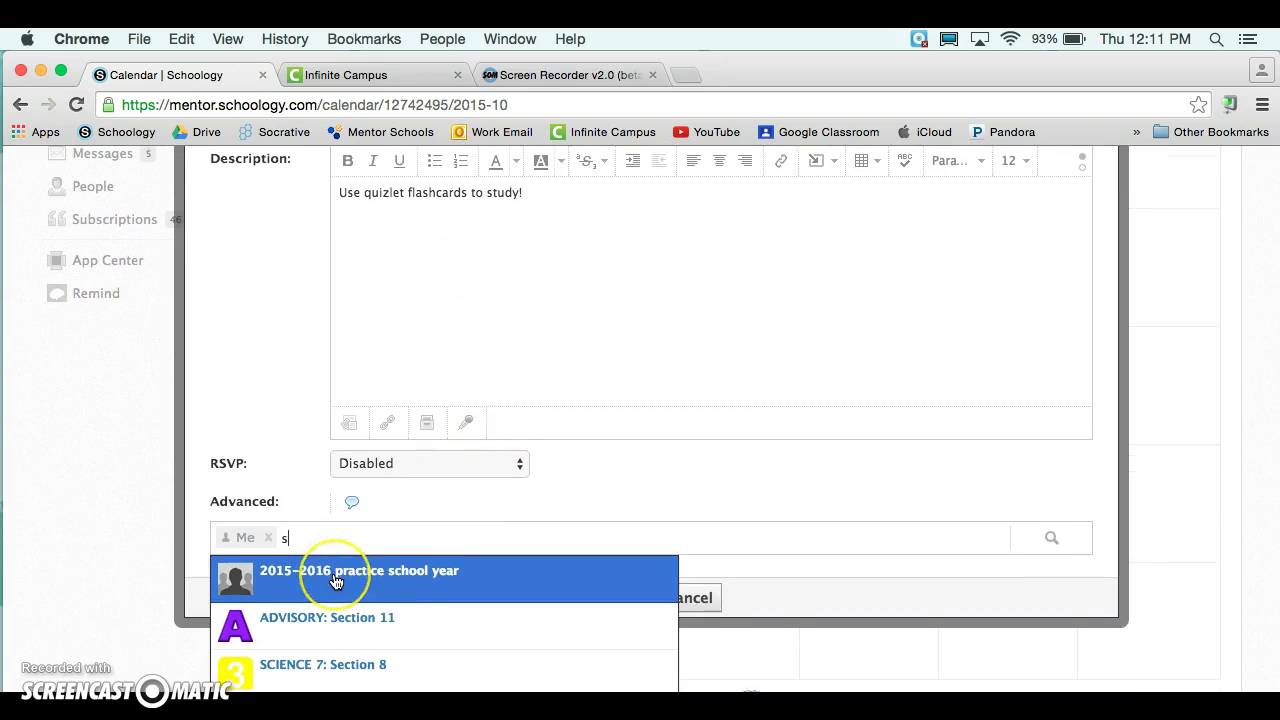
{"action": "scroll", "coordinate": [334, 580], "scroll_direction": "down", "scroll_amount": 4}
{"action": "scroll", "coordinate": [335, 580], "scroll_direction": "down", "scroll_amount": 1}
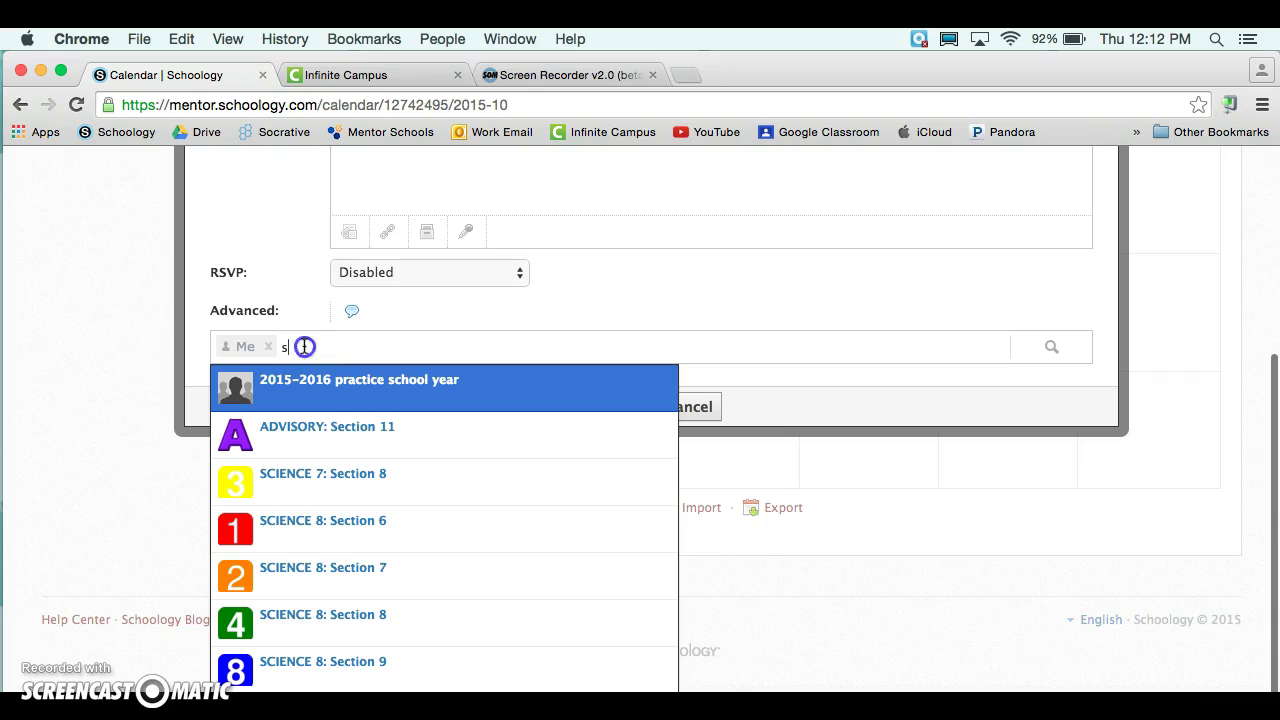
{"action": "key", "text": "BackSpace"}
{"action": "scroll", "coordinate": [310, 346], "scroll_direction": "up", "scroll_amount": 2}
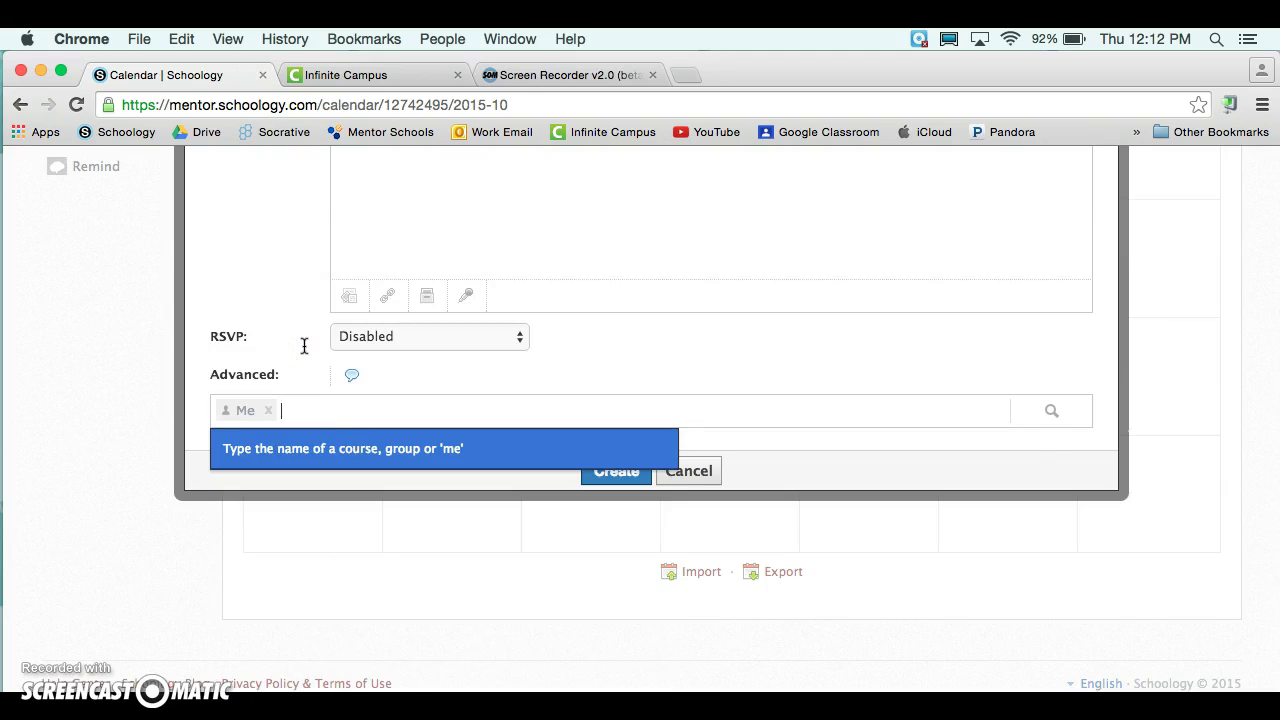
{"action": "scroll", "coordinate": [304, 346], "scroll_direction": "up", "scroll_amount": 5}
{"action": "left_click", "coordinate": [403, 346]}
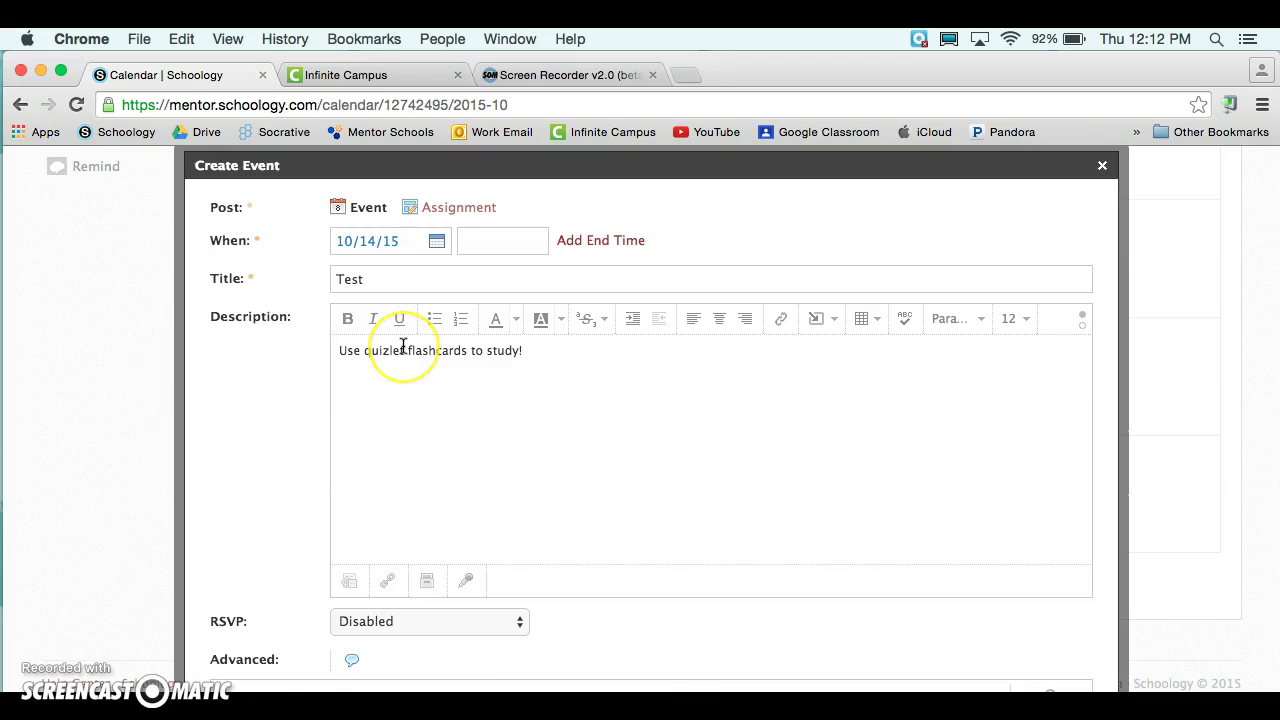
- Try to create the Test event with no posting area selected
{"action": "scroll", "coordinate": [486, 377], "scroll_direction": "down", "scroll_amount": 1}
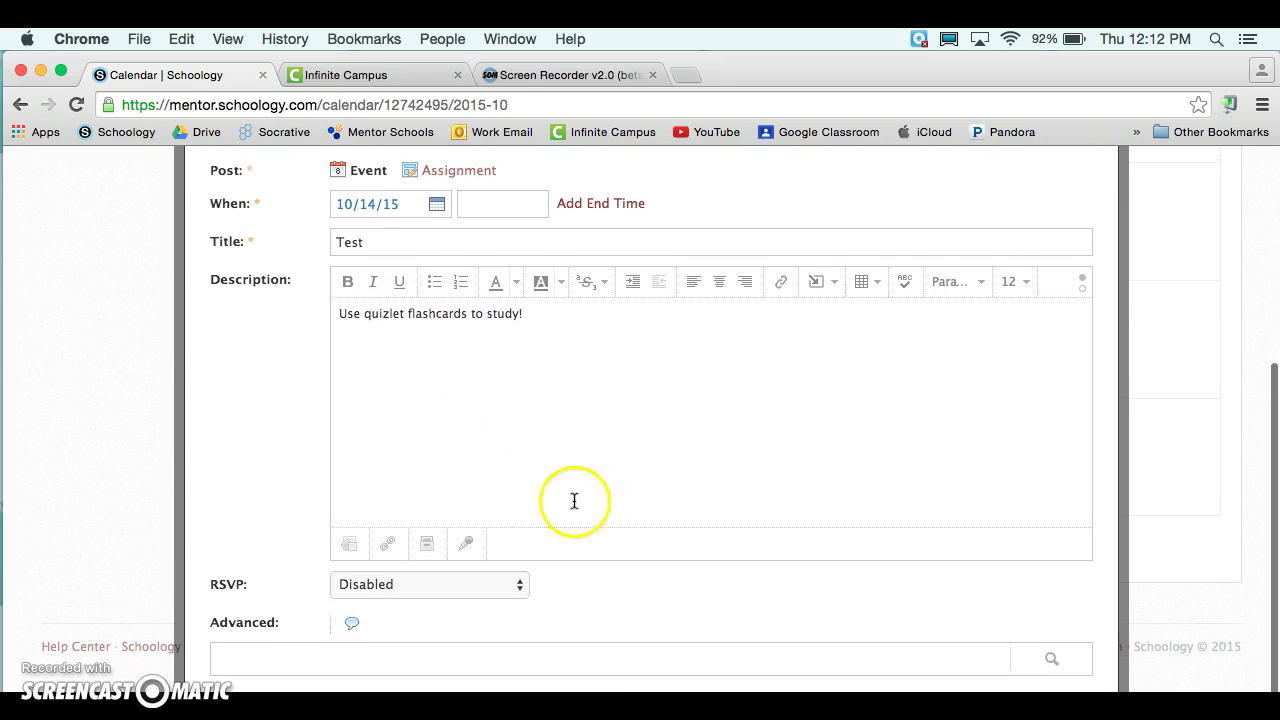
{"action": "left_click", "coordinate": [614, 672]}
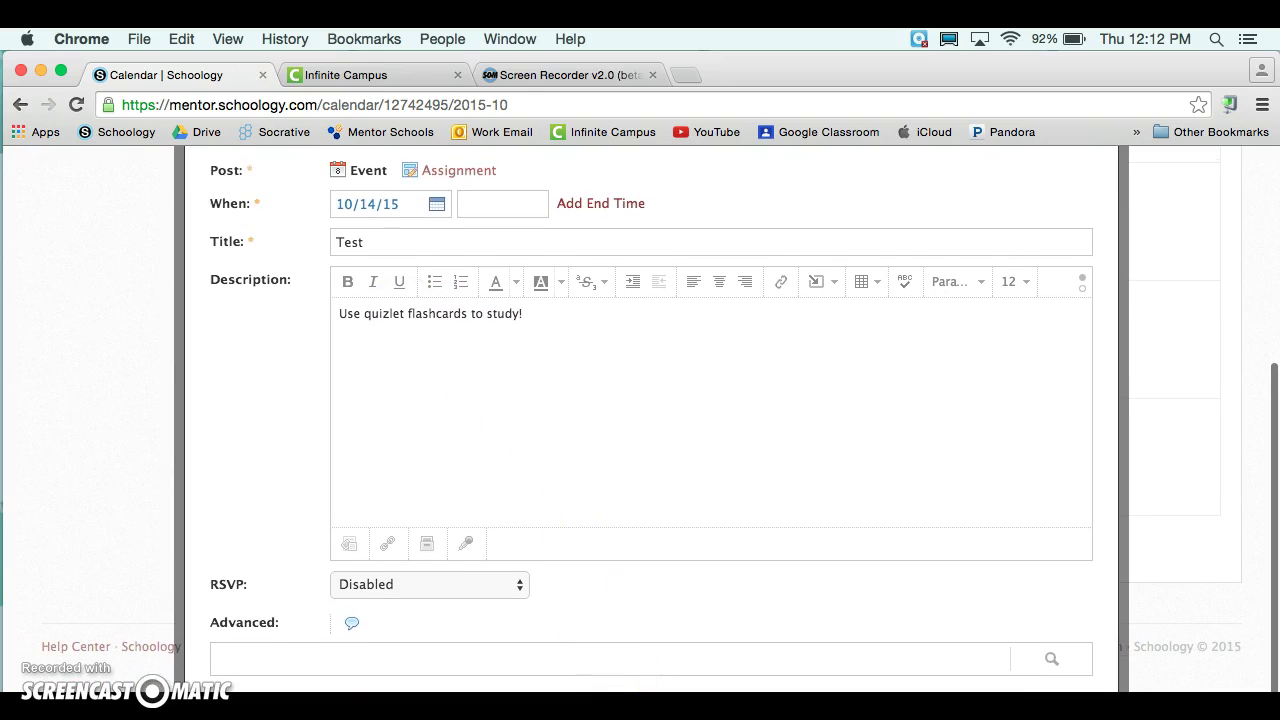
{"action": "key", "text": "Return"}
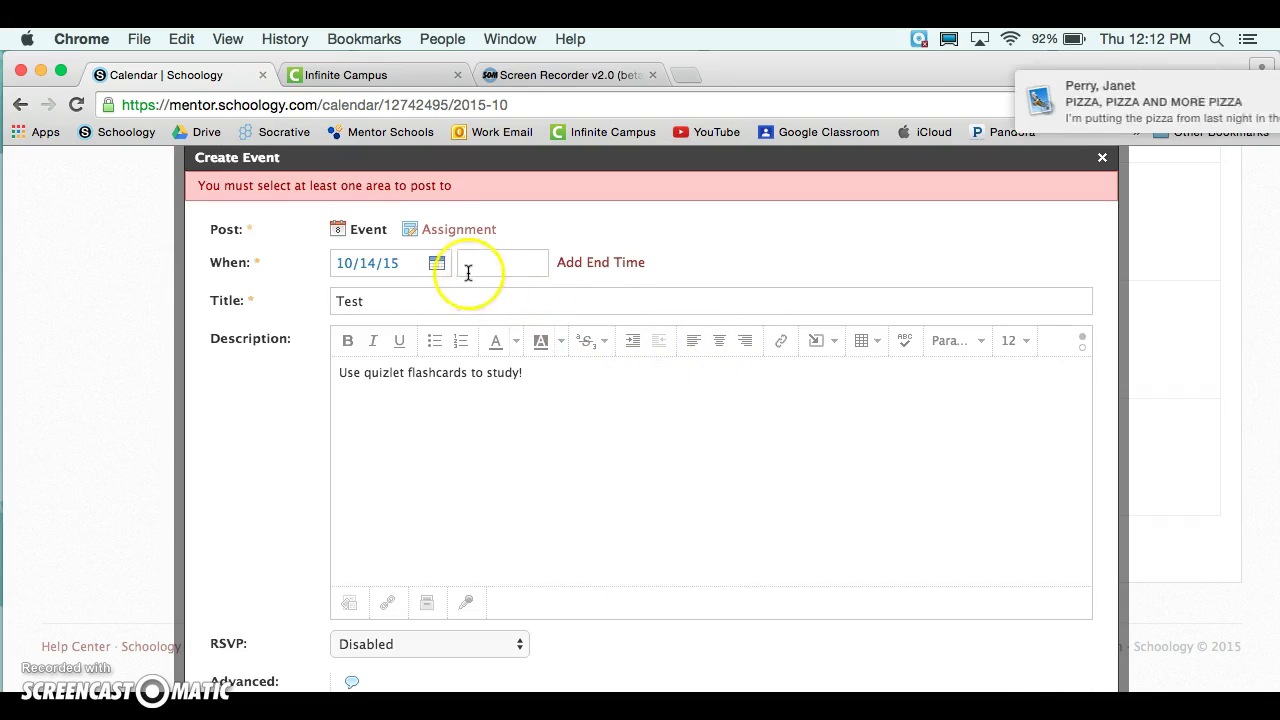
- Select ADVISORY: Section 11 as the course to post the Test event to and create the event
{"action": "scroll", "coordinate": [420, 595], "scroll_direction": "down", "scroll_amount": 2}
{"action": "left_click", "coordinate": [360, 648]}
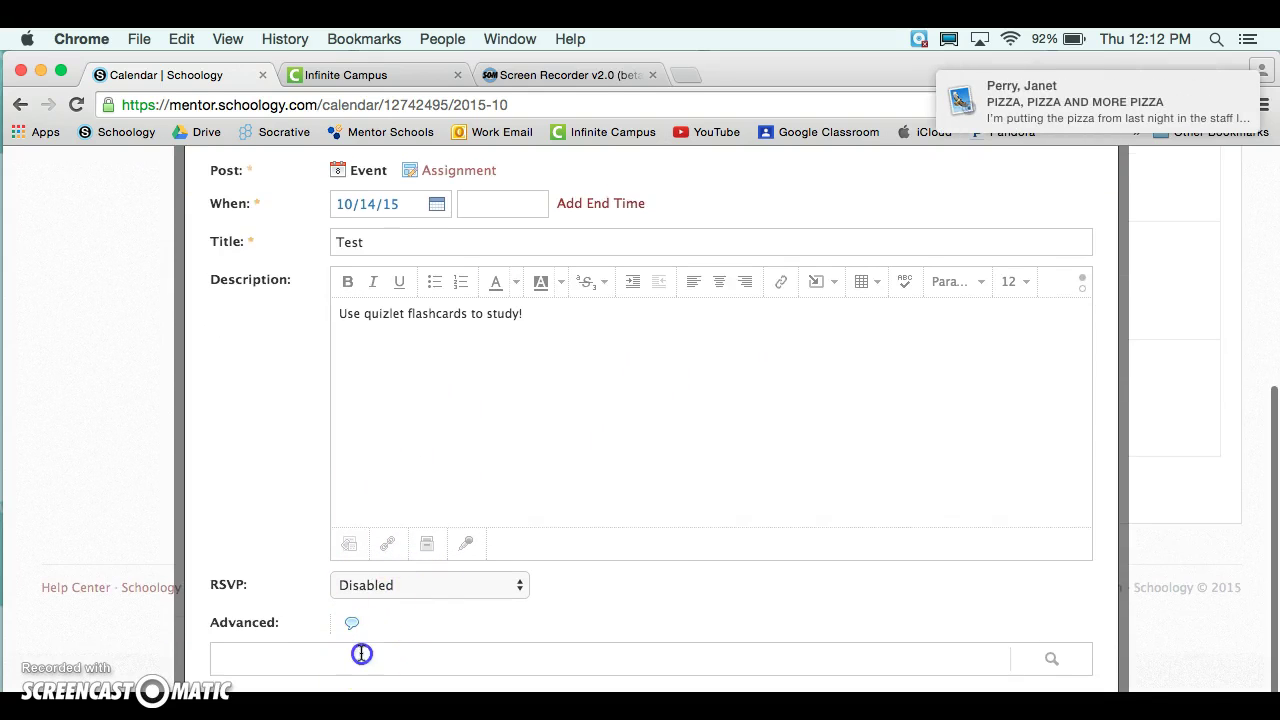
{"action": "type", "text": "s"}
{"action": "scroll", "coordinate": [367, 638], "scroll_direction": "down", "scroll_amount": 4}
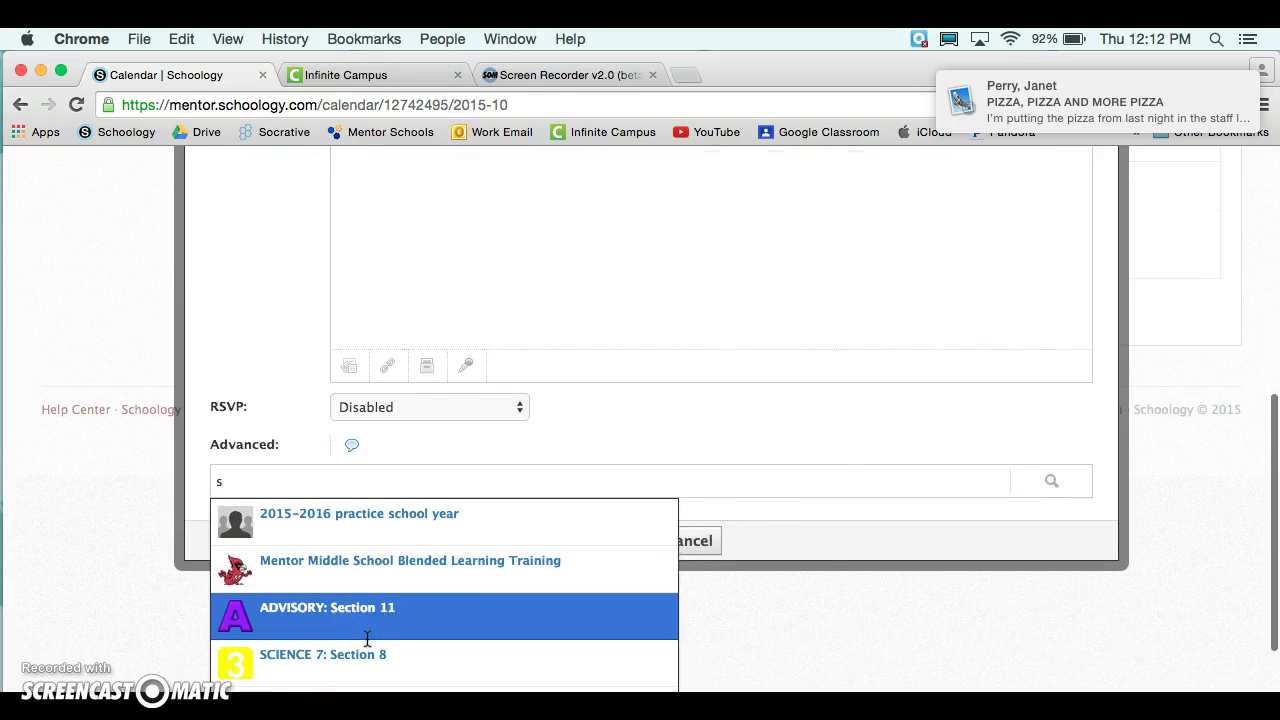
{"action": "left_click", "coordinate": [290, 612]}
{"action": "scroll", "coordinate": [524, 528], "scroll_direction": "down", "scroll_amount": 1}
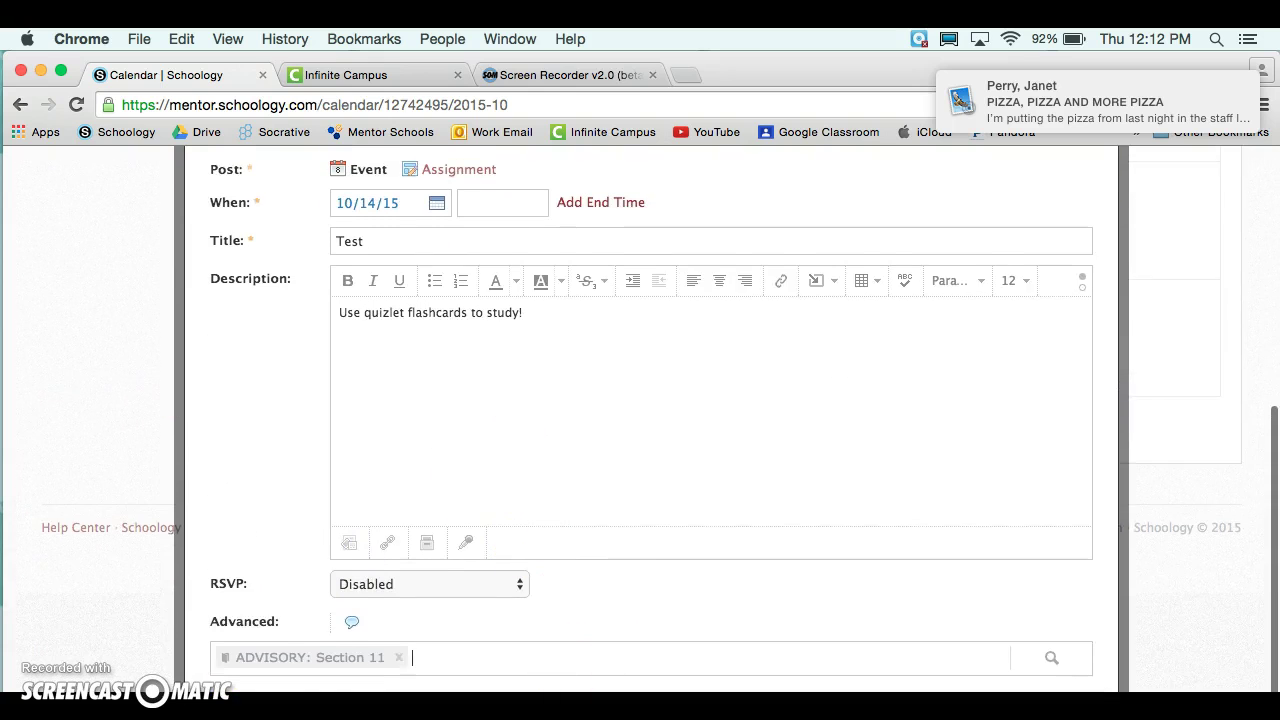
{"action": "left_click", "coordinate": [737, 494]}
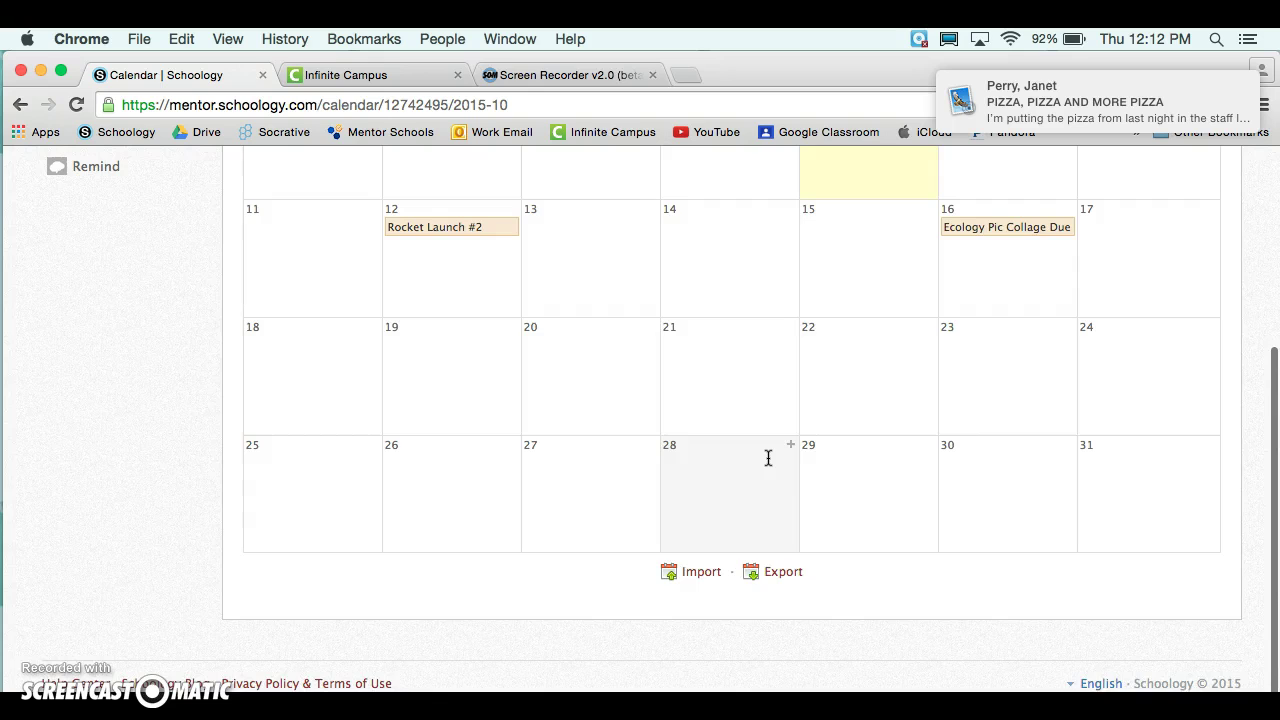
- Add the Personal and ADVISORY: Section 11 calendars to those shown in the calendar
{"action": "scroll", "coordinate": [768, 458], "scroll_direction": "up", "scroll_amount": 5}
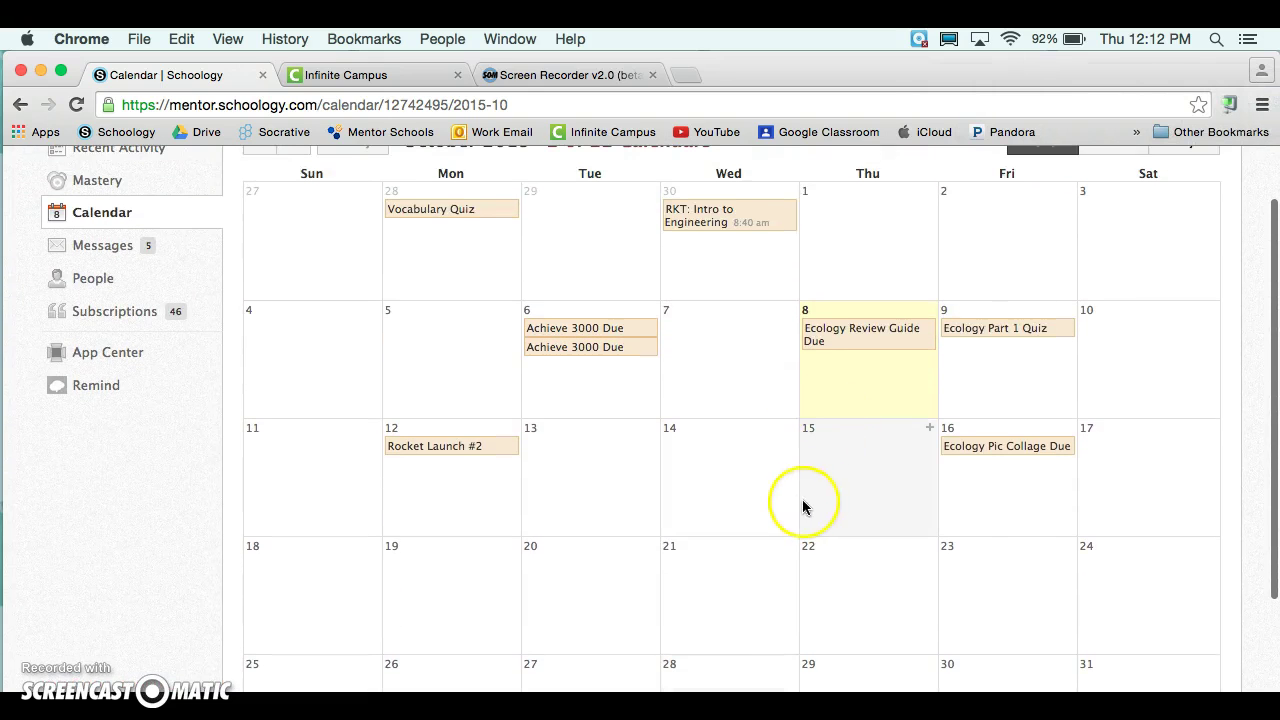
{"action": "scroll", "coordinate": [714, 466], "scroll_direction": "up", "scroll_amount": 2}
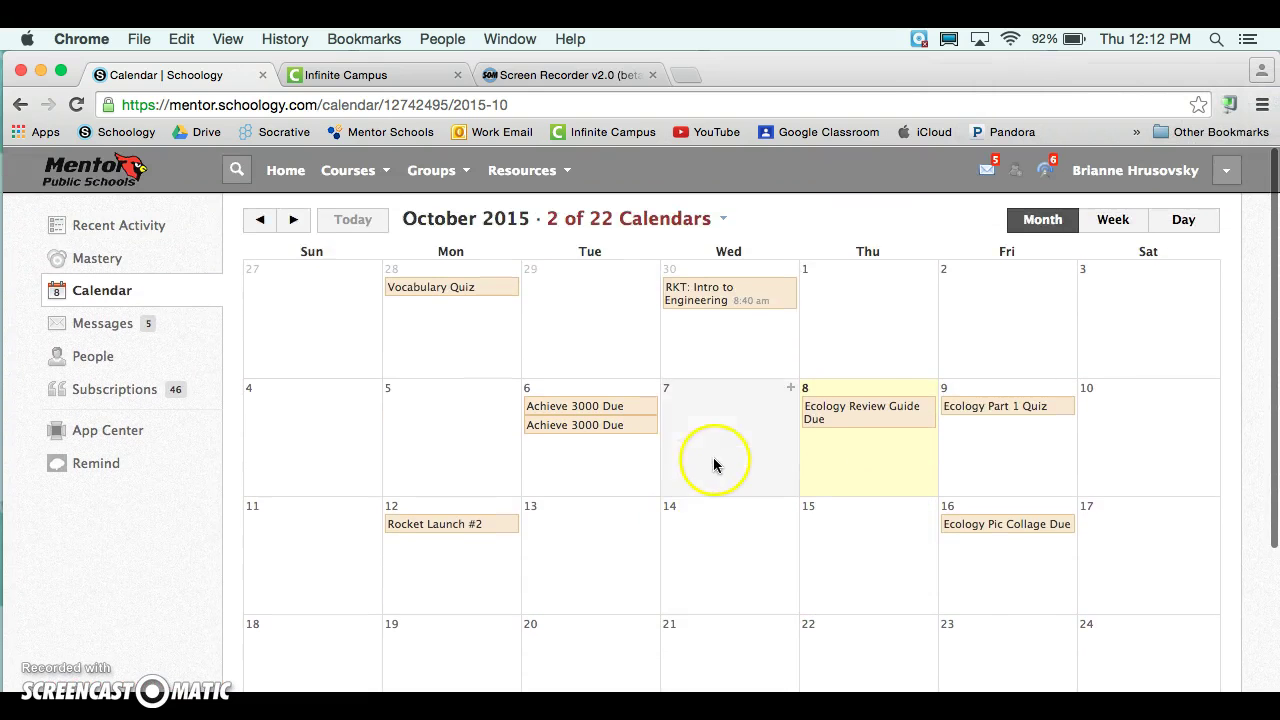
{"action": "left_click", "coordinate": [646, 220]}
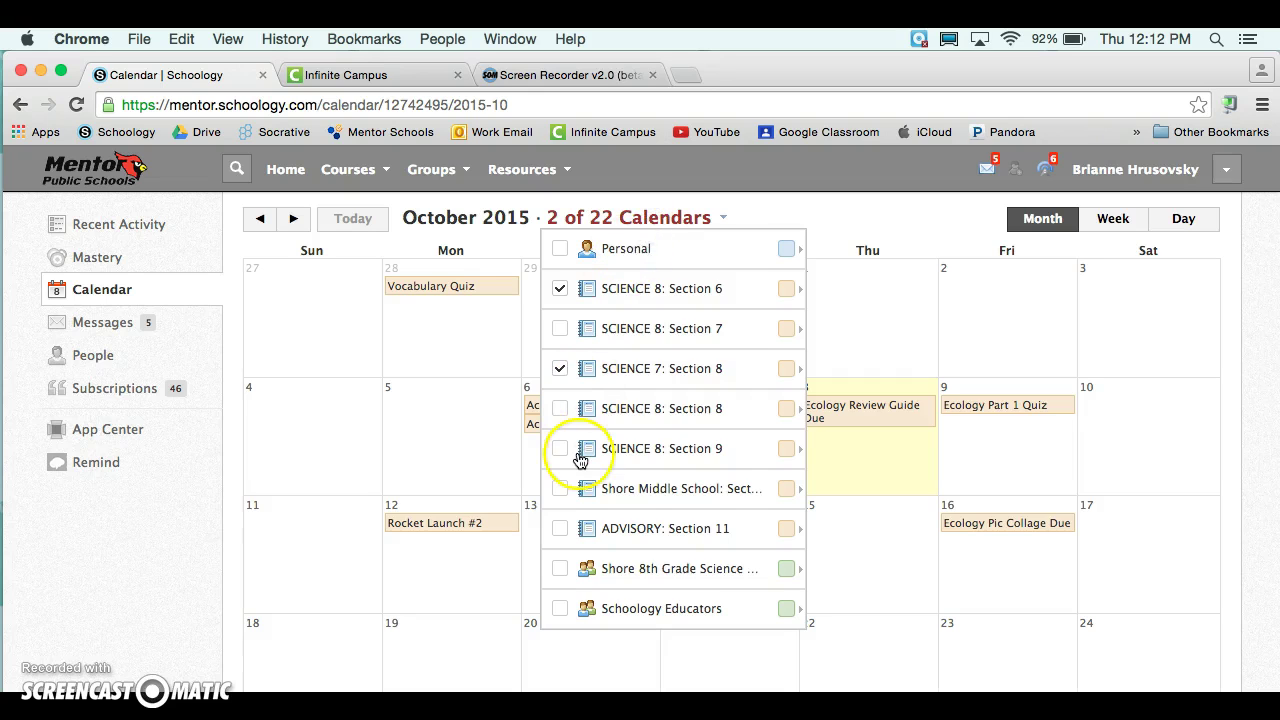
{"action": "left_click", "coordinate": [559, 249]}
{"action": "scroll", "coordinate": [560, 270], "scroll_direction": "down", "scroll_amount": 10}
{"action": "scroll", "coordinate": [560, 270], "scroll_direction": "up", "scroll_amount": 5}
{"action": "left_click", "coordinate": [560, 276]}
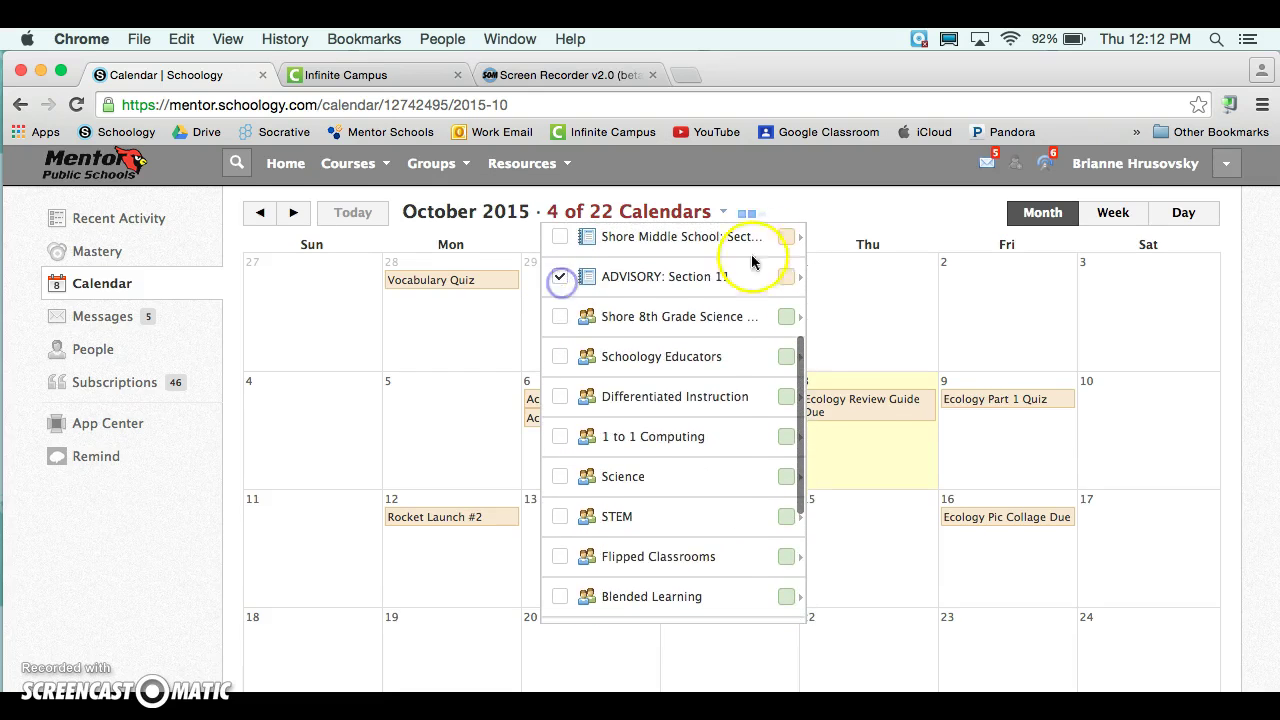
{"action": "left_click", "coordinate": [821, 205]}
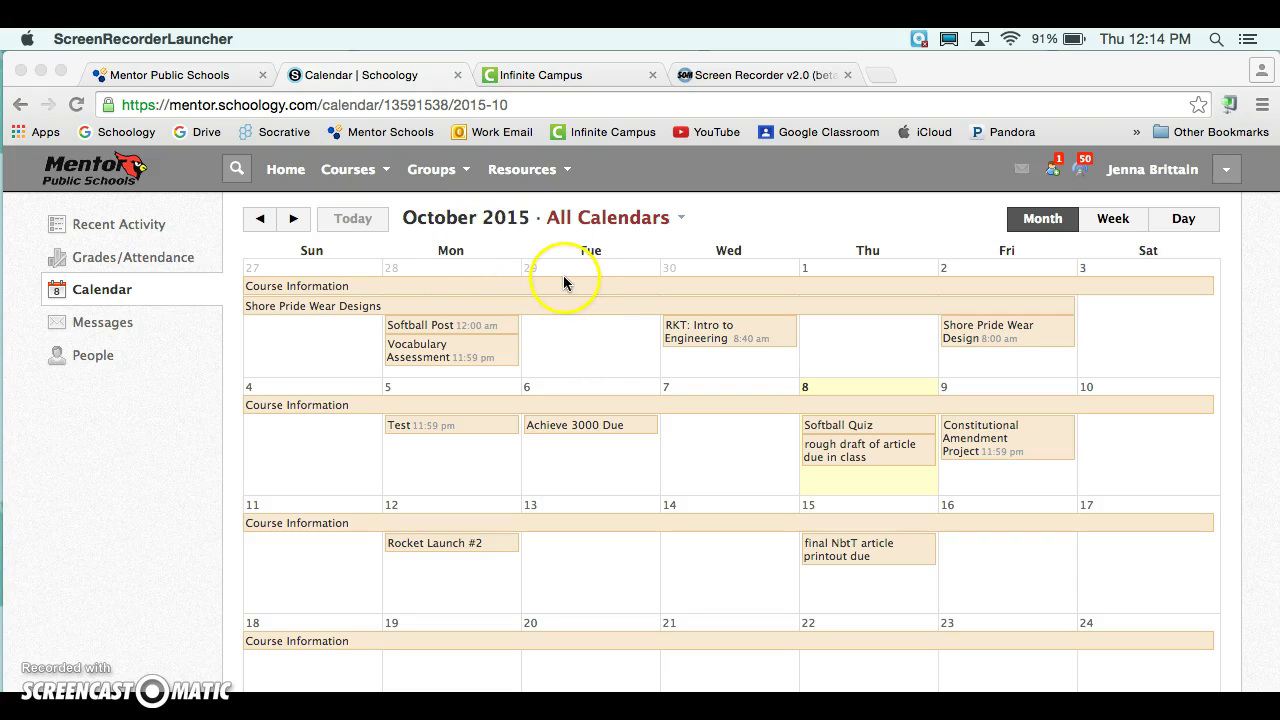
- Check which courses the Course Information, Softball Post and Vocabulary Assessment items in the calendar's first week belong to
{"action": "left_click", "coordinate": [375, 285]}
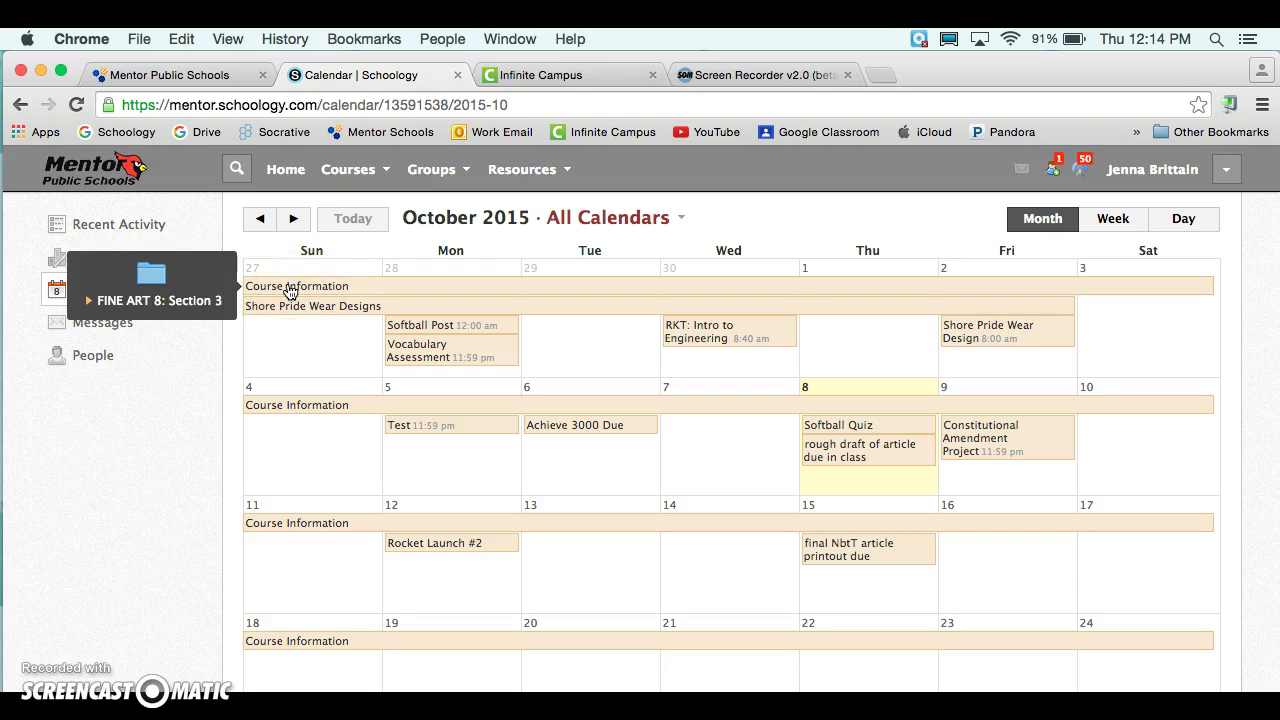
{"action": "left_click", "coordinate": [433, 330]}
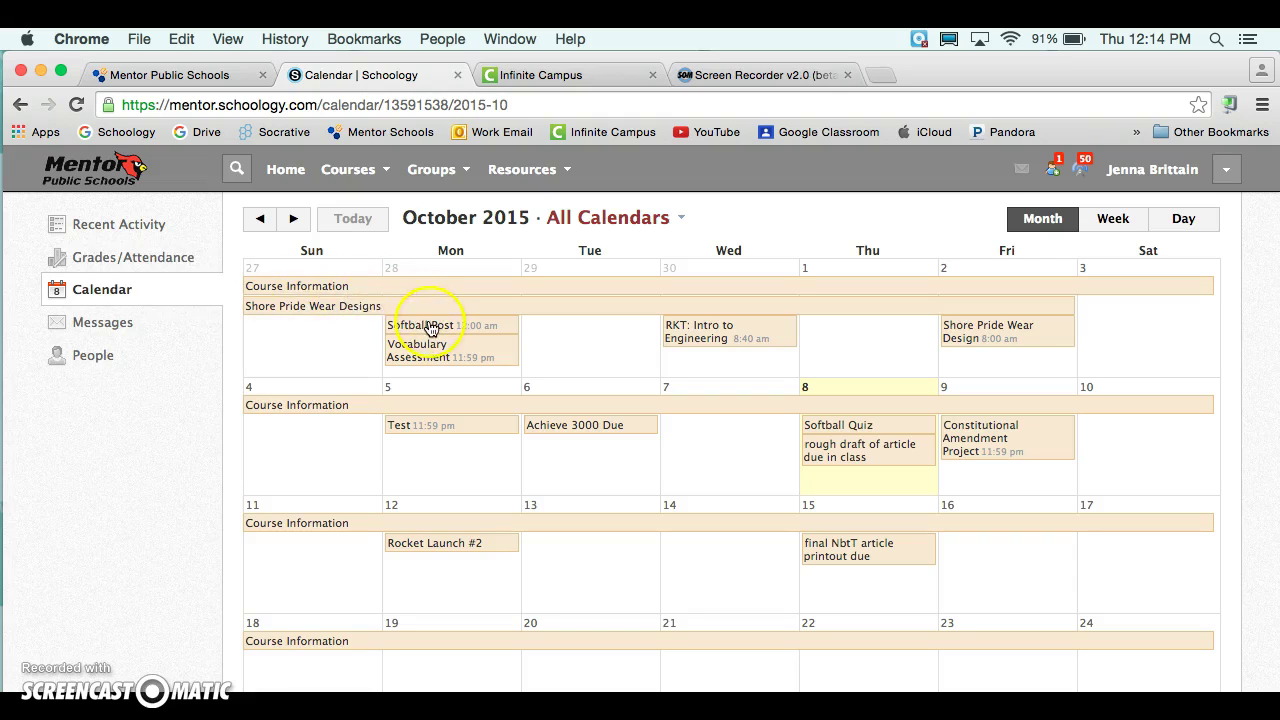
{"action": "left_click", "coordinate": [455, 330]}
{"action": "mouse_move", "coordinate": [429, 331]}
{"action": "left_click", "coordinate": [425, 350]}
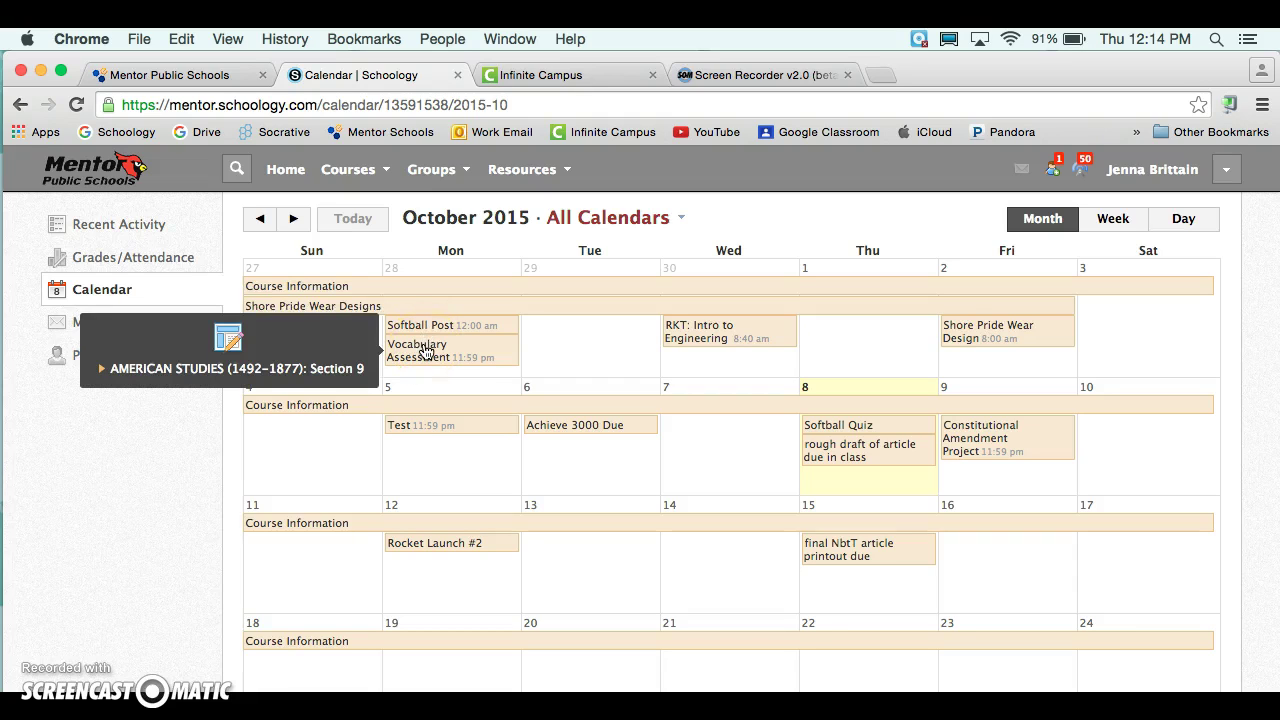
{"action": "left_click", "coordinate": [632, 366]}
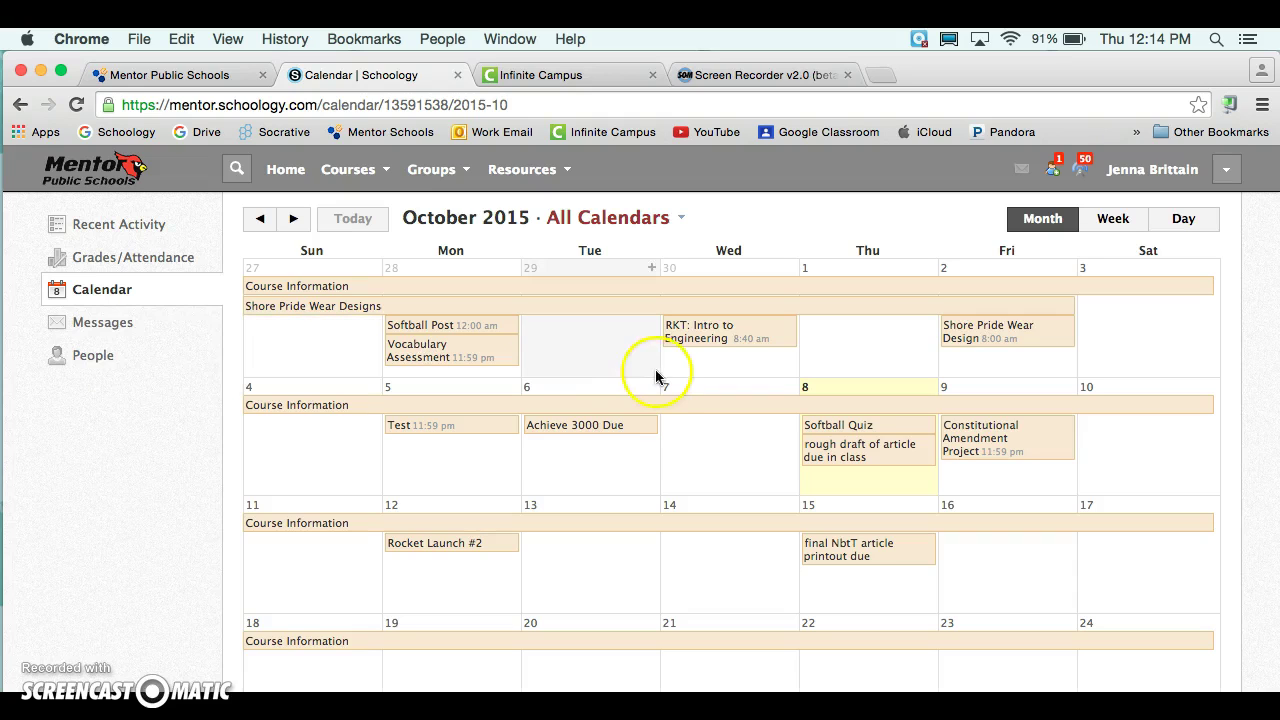
- Check which courses the October 8 rough draft of article, Achieve 3000 Due and Rocket Launch #2 items belong to
{"action": "left_click", "coordinate": [850, 450]}
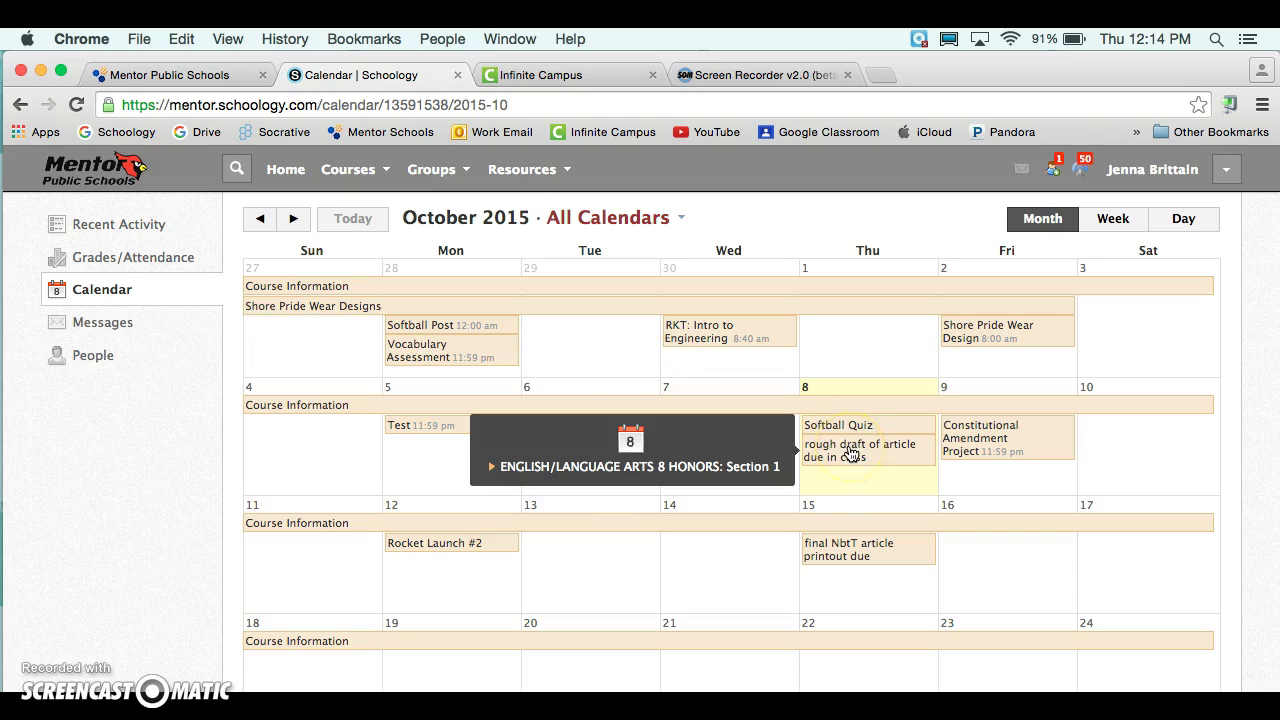
{"action": "left_click", "coordinate": [885, 458]}
{"action": "left_click", "coordinate": [943, 440]}
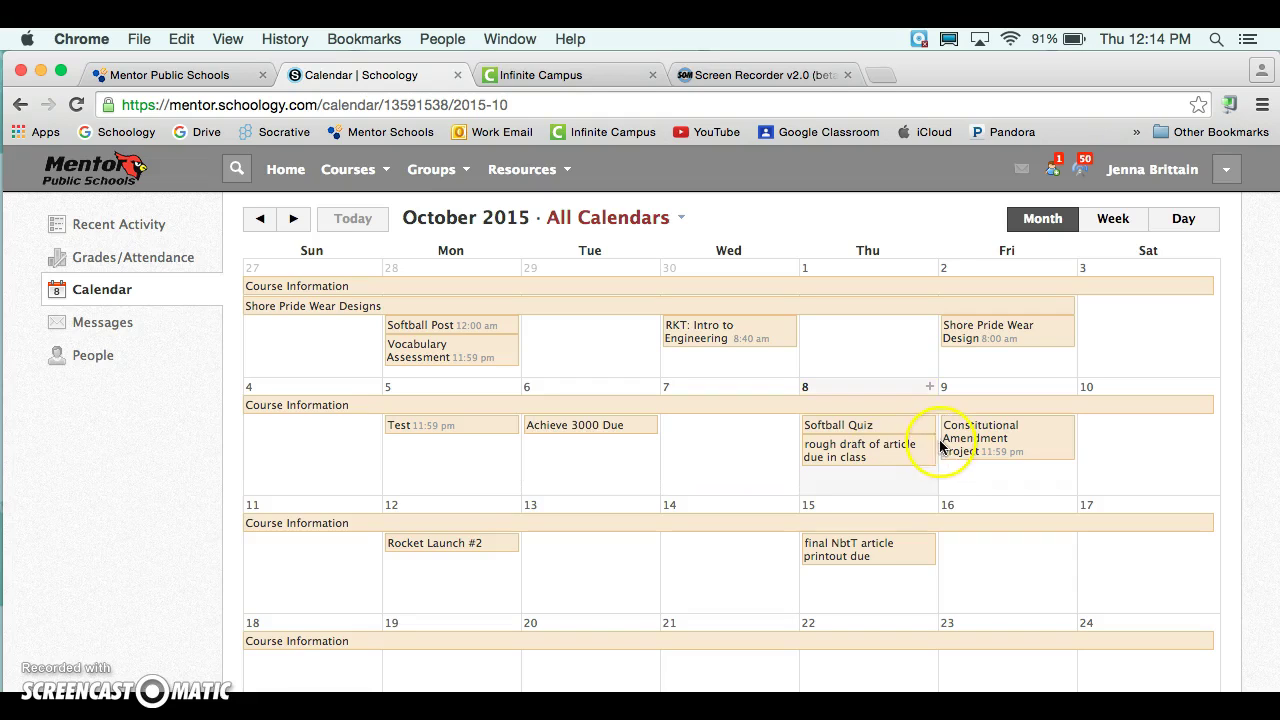
{"action": "left_click", "coordinate": [643, 430]}
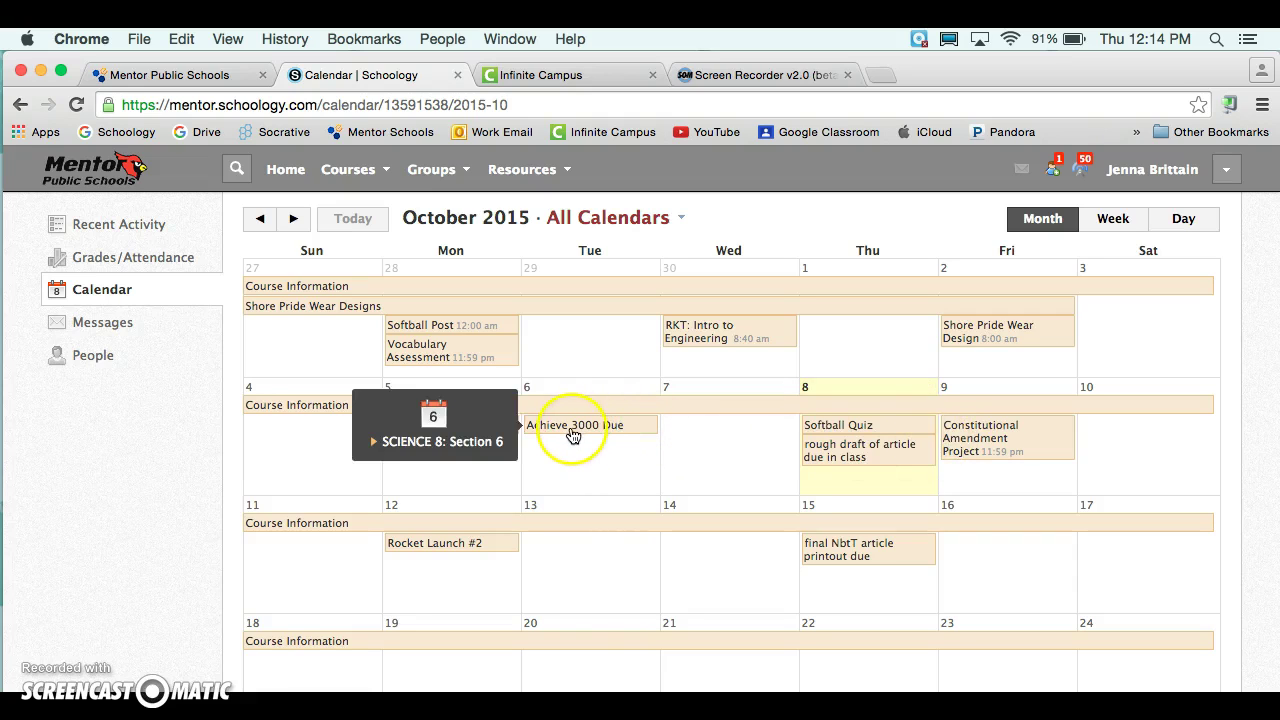
{"action": "left_click", "coordinate": [491, 488]}
{"action": "left_click", "coordinate": [472, 553]}
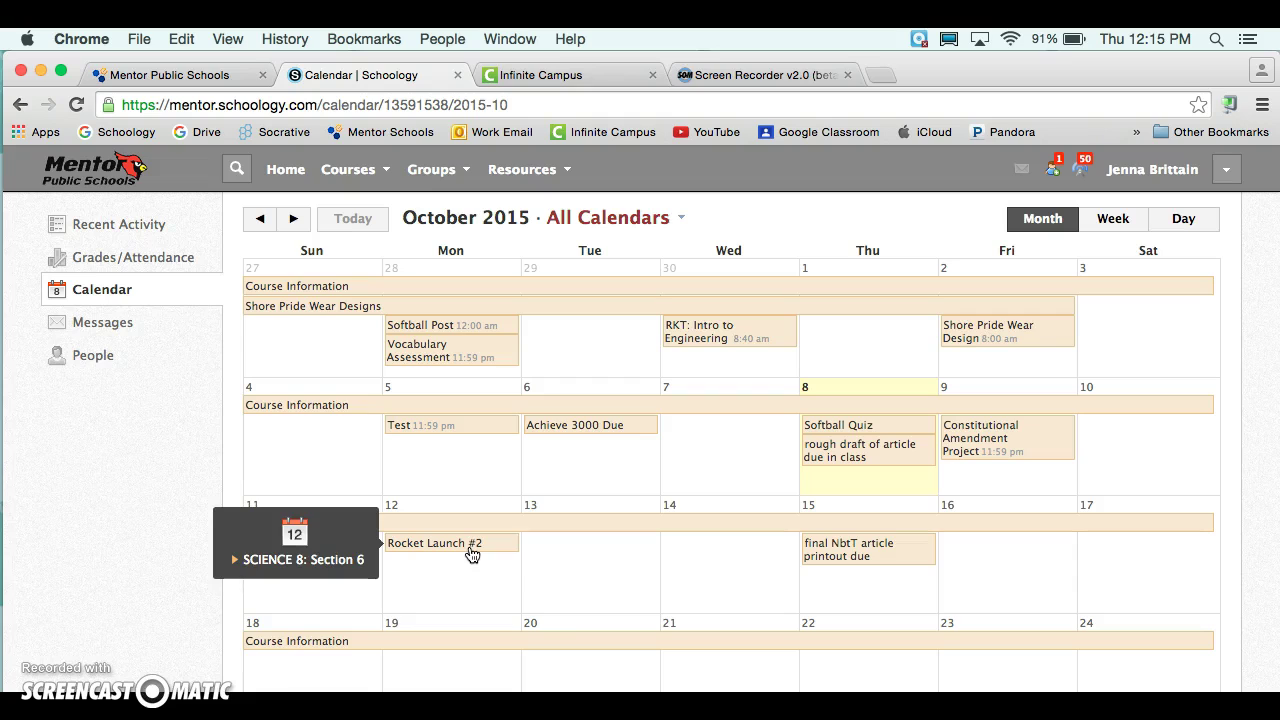
{"action": "left_click", "coordinate": [540, 555]}
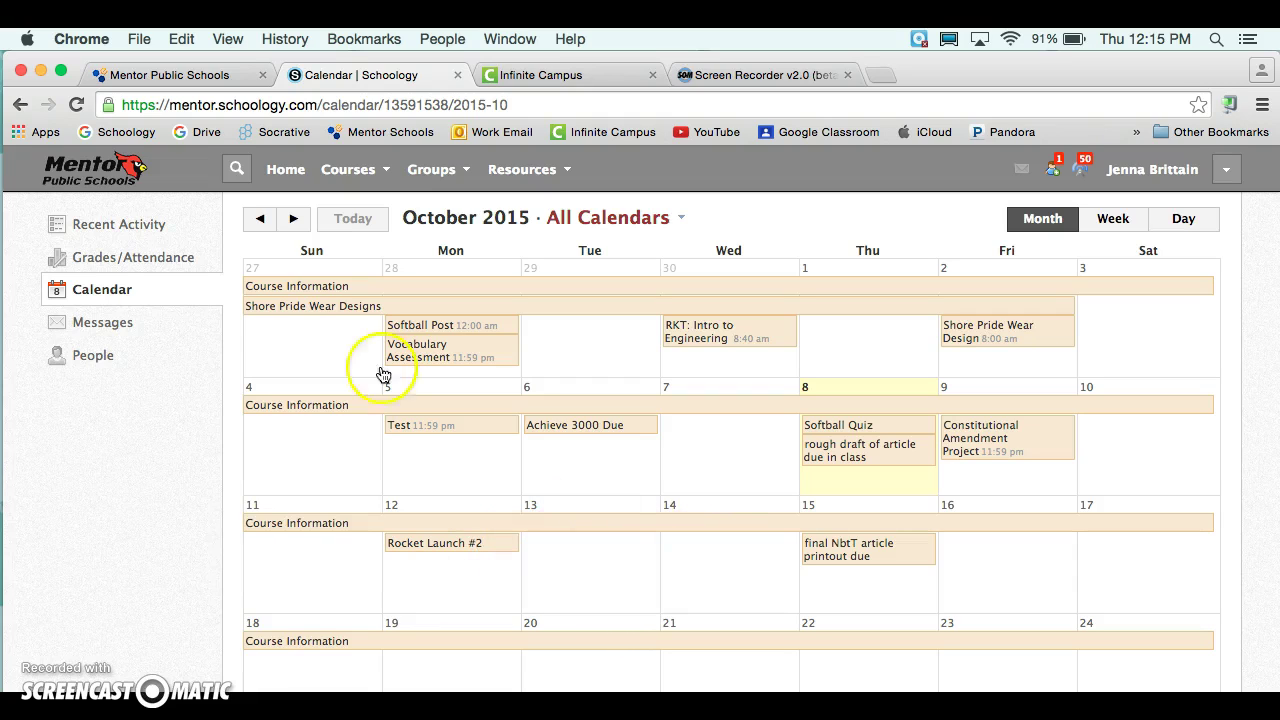
- Filter the October 2015 calendar to show only the PHYSICAL EDUCATION 8 course and close the calendar list
{"action": "left_click", "coordinate": [684, 218]}
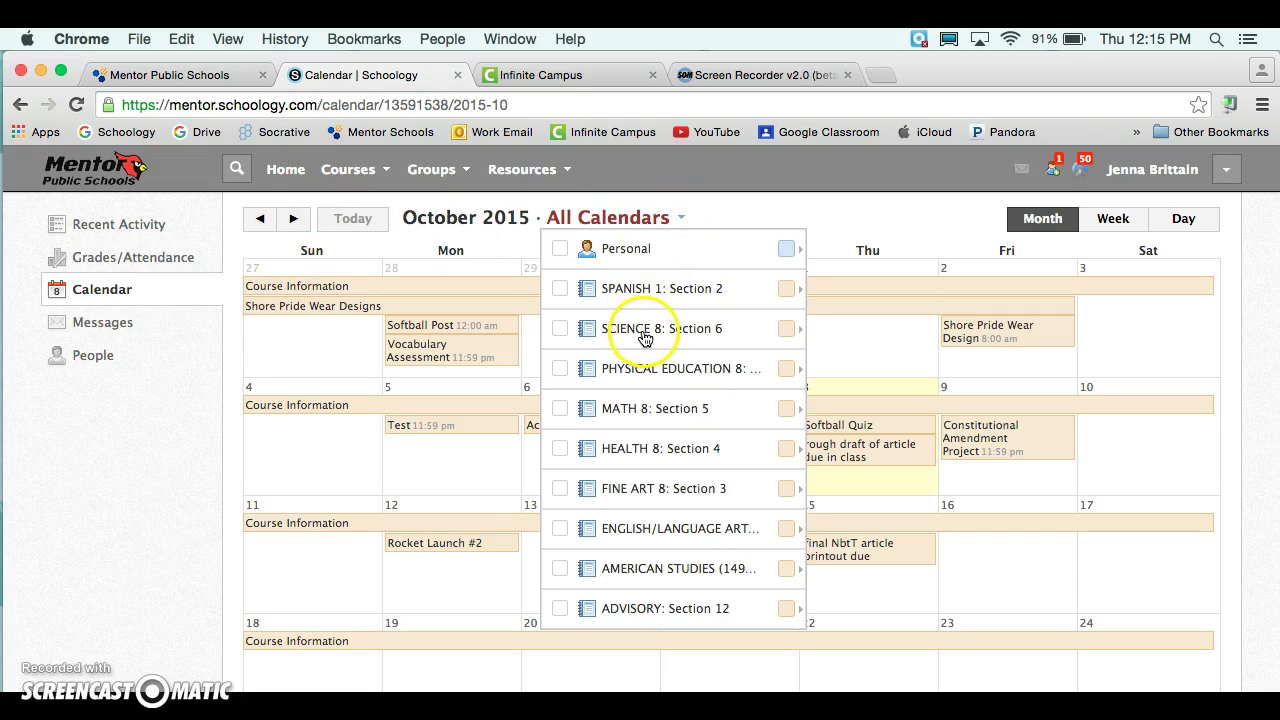
{"action": "left_click", "coordinate": [561, 368]}
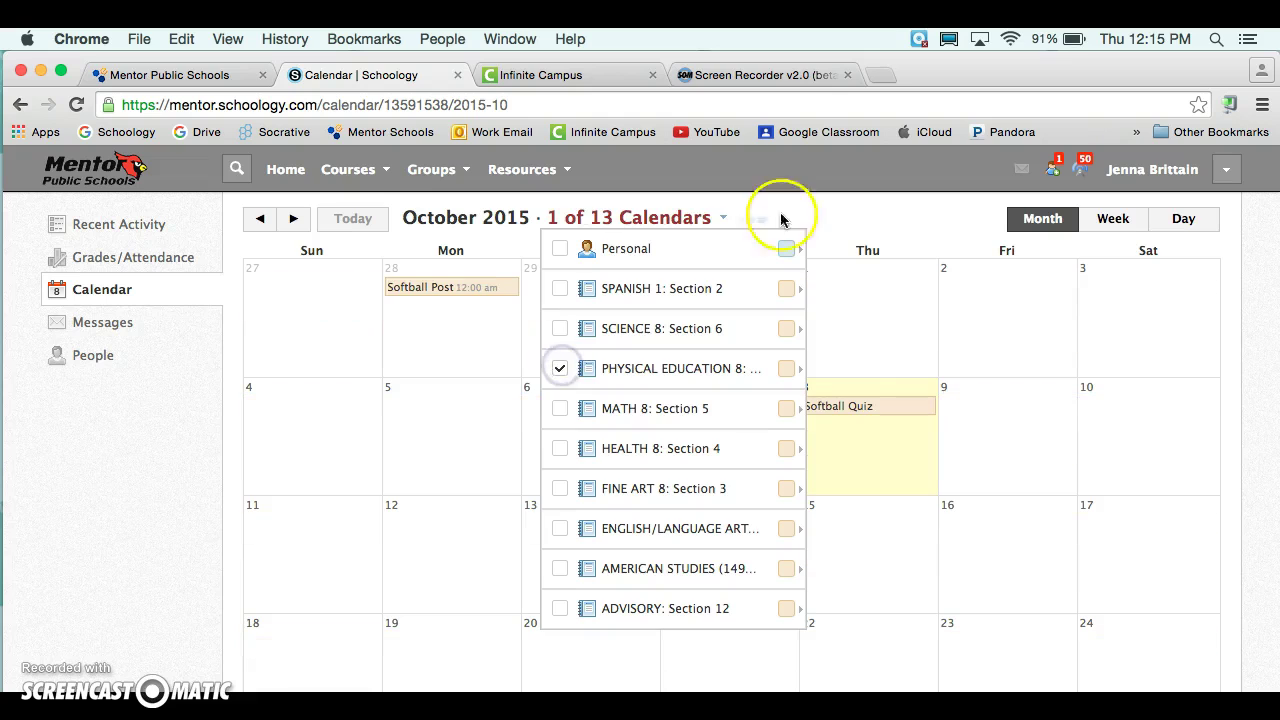
{"action": "left_click", "coordinate": [800, 218]}
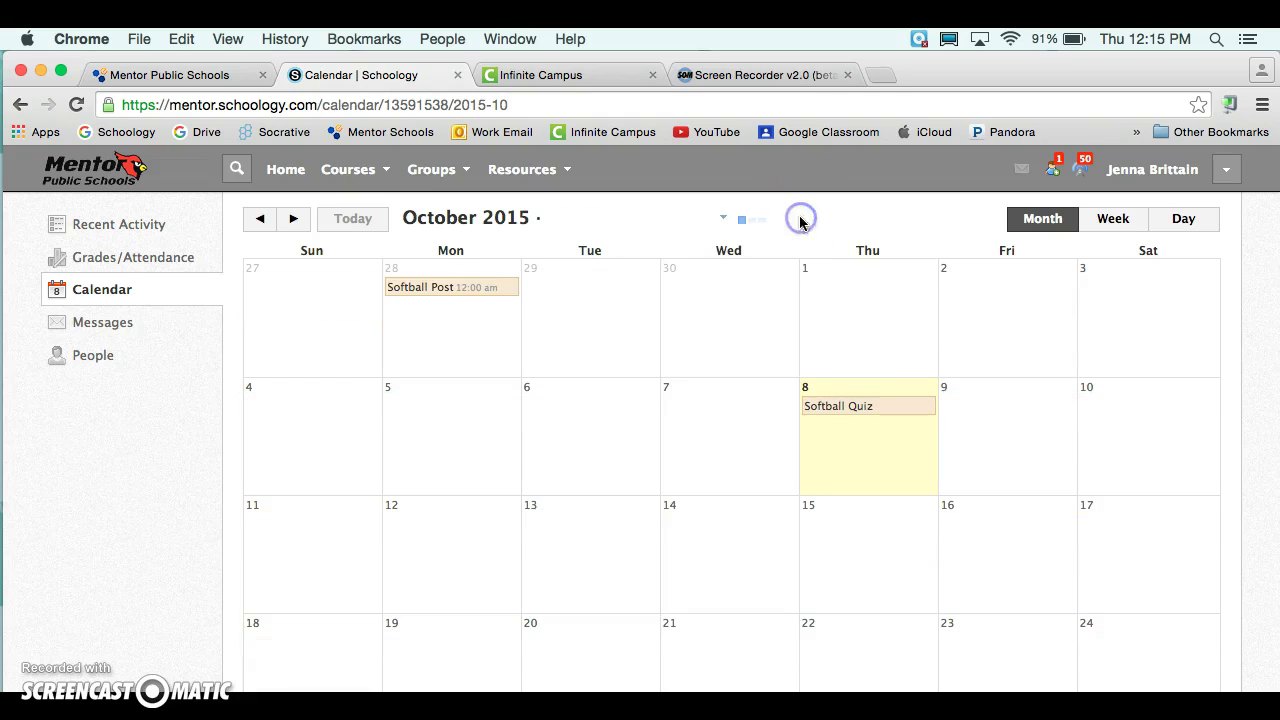